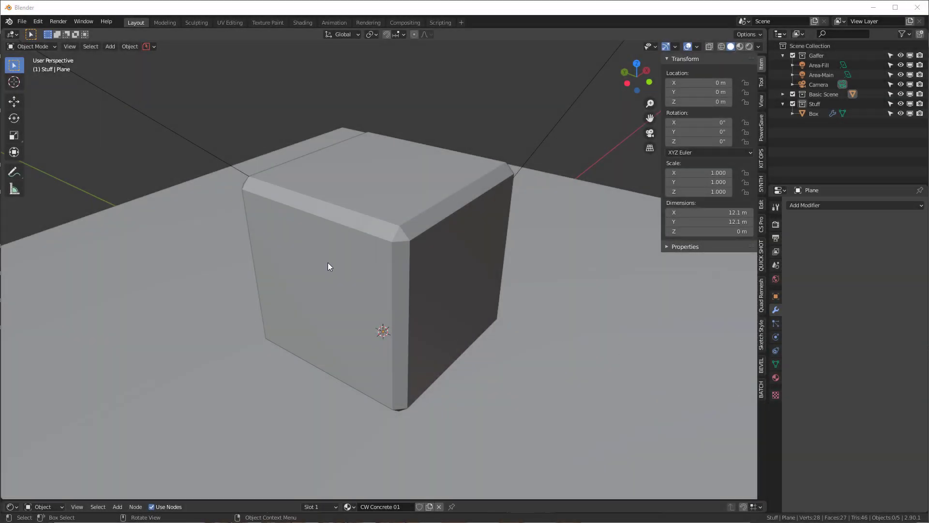
- Review the KIT OPS BEVEL add-on's details and its Panel Category setting in the preferences
mouse_move(481, 288)
middle_down()
mouse_move(475, 270)
mouse_move(472, 291)
middle_up()
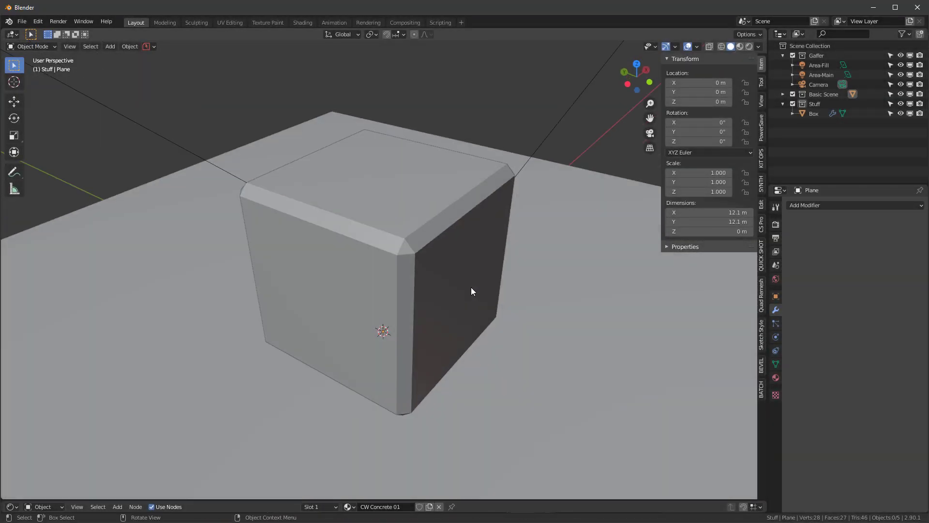
click(41, 21)
click(55, 168)
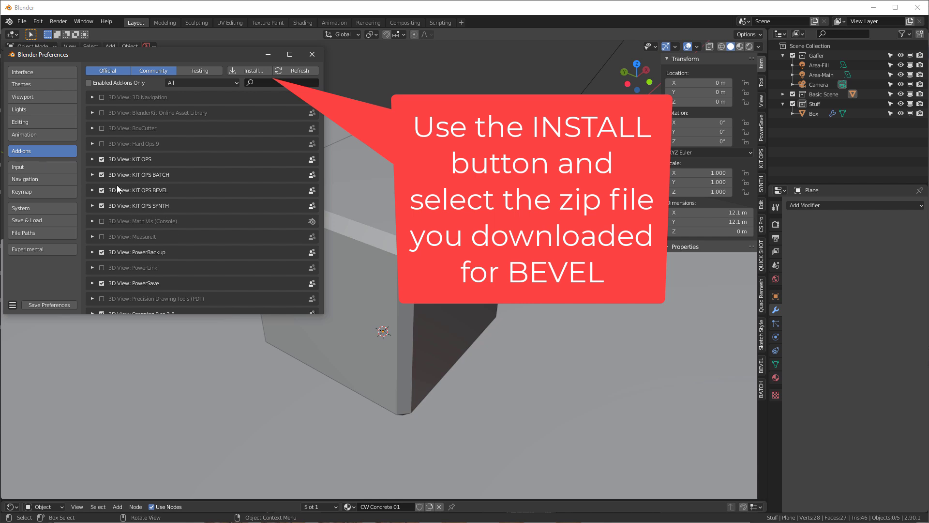
click(93, 190)
scroll(174, 162, down, 4)
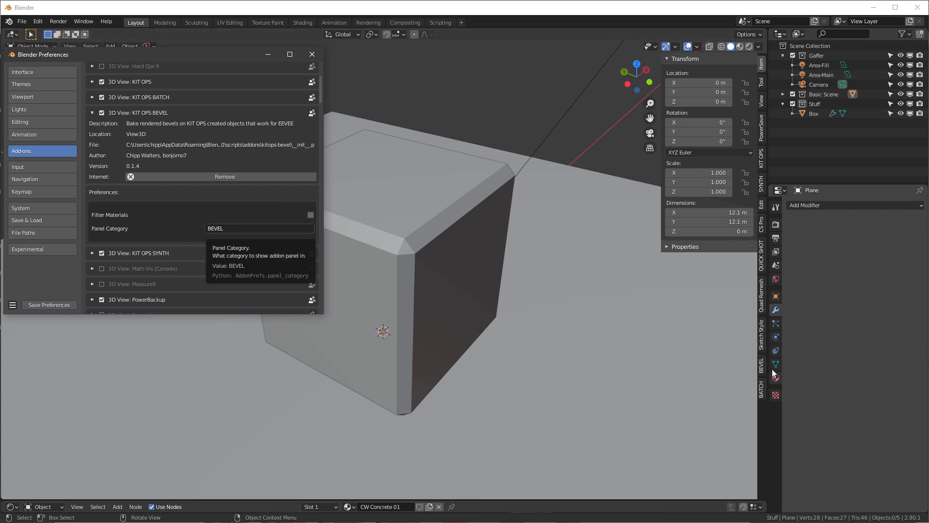
click(310, 59)
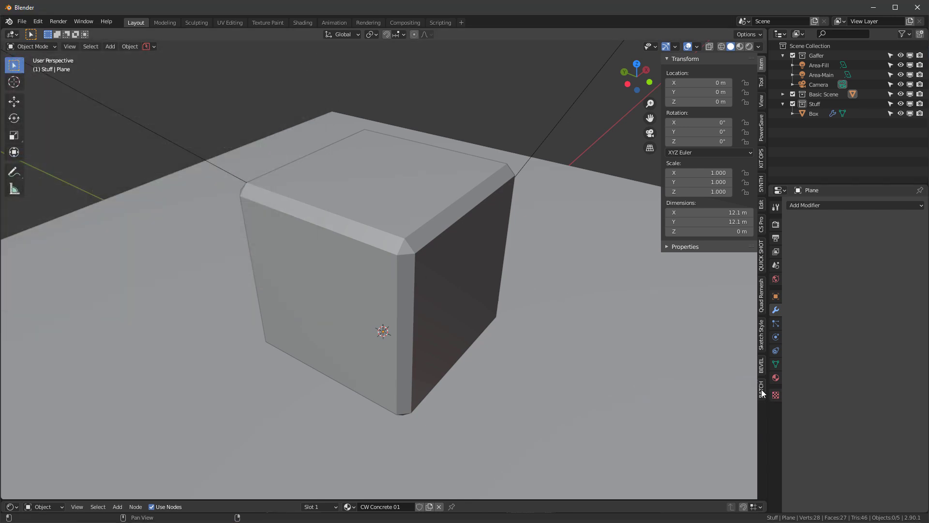
- Show the KIT OPS BEVEL tools, select the box and switch the viewport to Material Preview shading
click(761, 365)
click(401, 274)
key(z)
click(406, 322)
scroll(406, 305, up, 3)
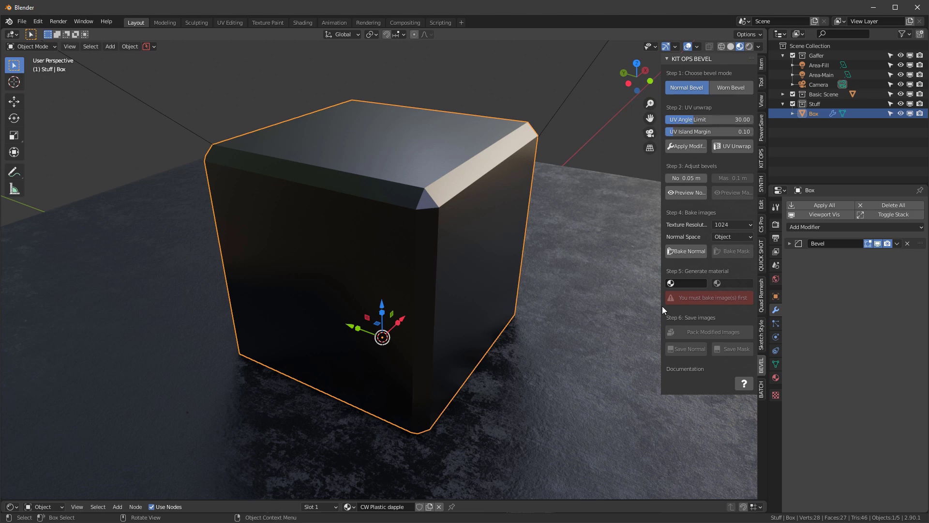
- Check the Auto Smooth setting under the box's mesh normals
click(777, 363)
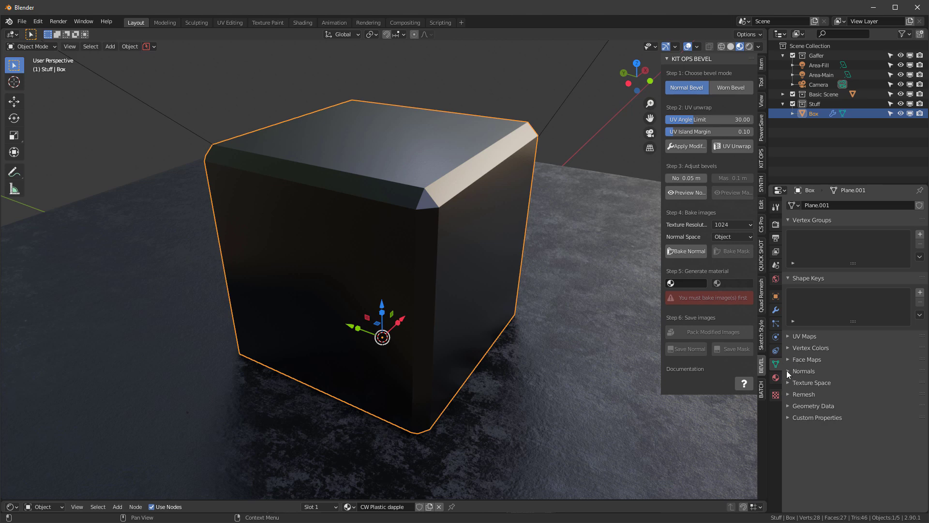
click(789, 371)
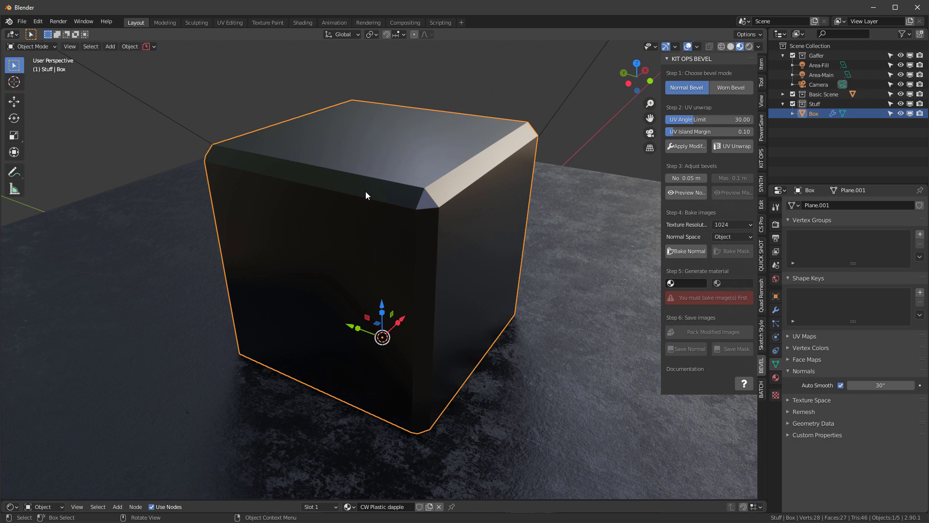
middle_drag(366, 189, 479, 135)
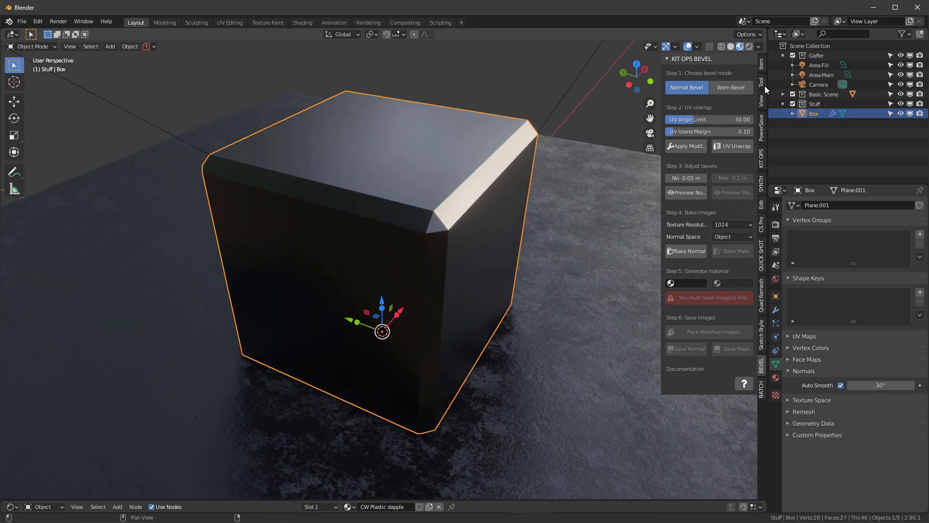
- Add the ADV Cube3 1 insert from the MA Cutters medium KPACK and place it on the box's upper face
click(763, 161)
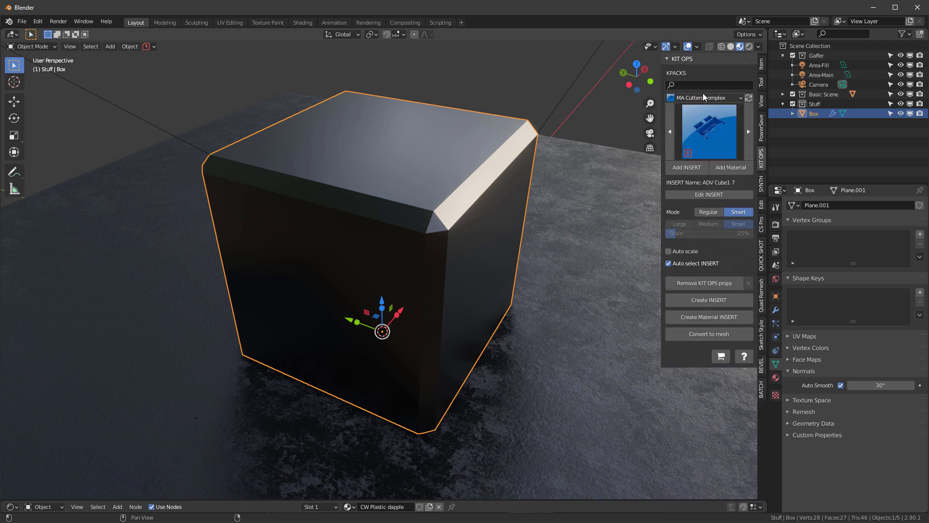
click(703, 97)
click(561, 110)
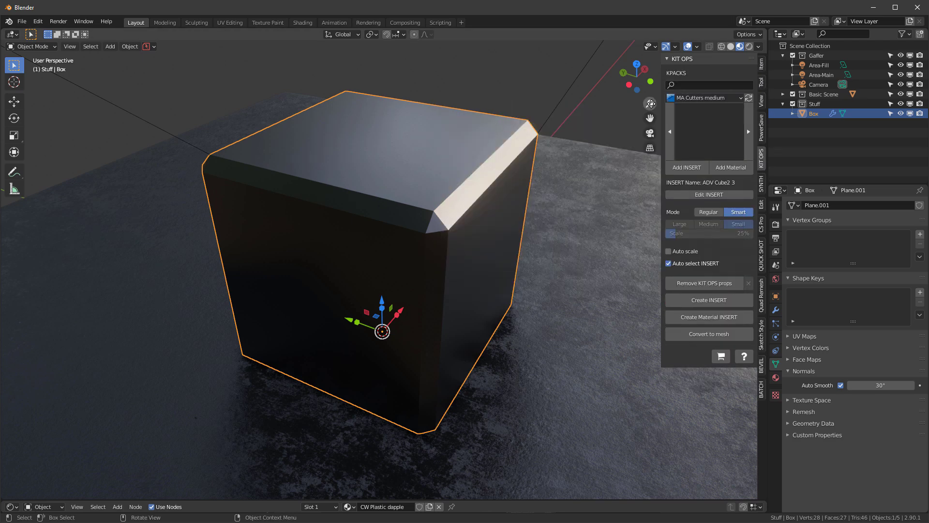
click(715, 124)
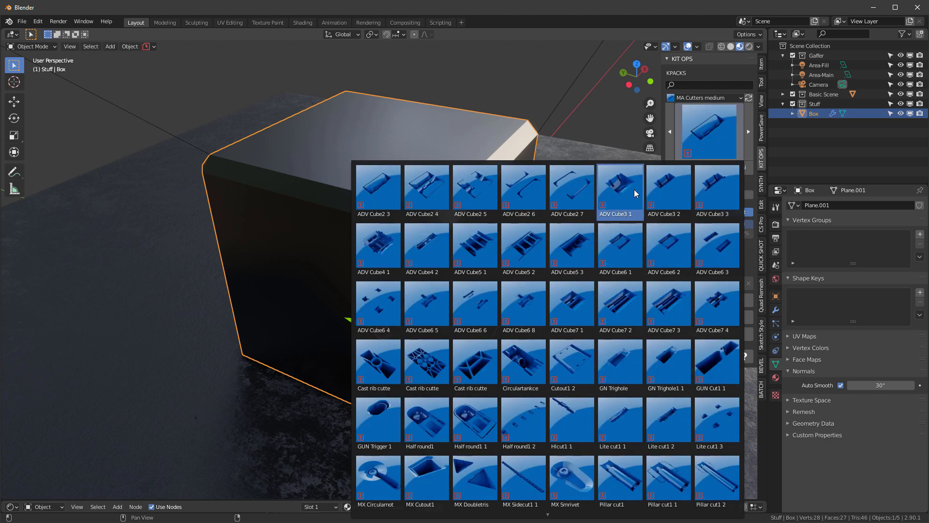
click(634, 190)
click(686, 168)
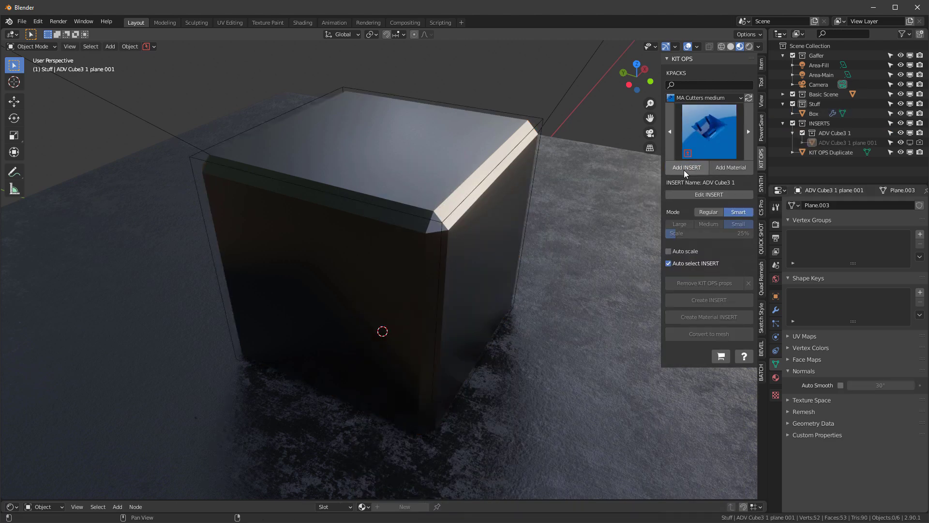
click(382, 141)
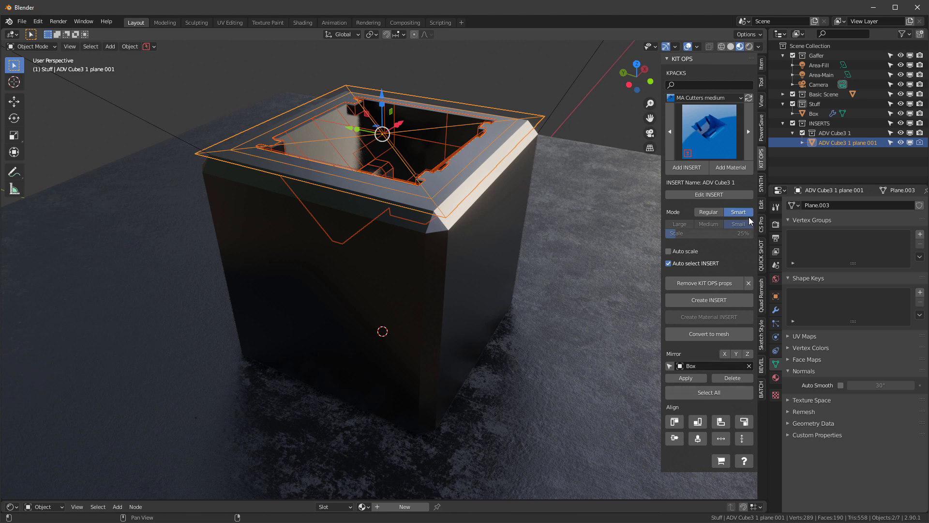
- Align the insert vertically to the centre of the box's upper face and scale it up about 1.3 times
click(696, 424)
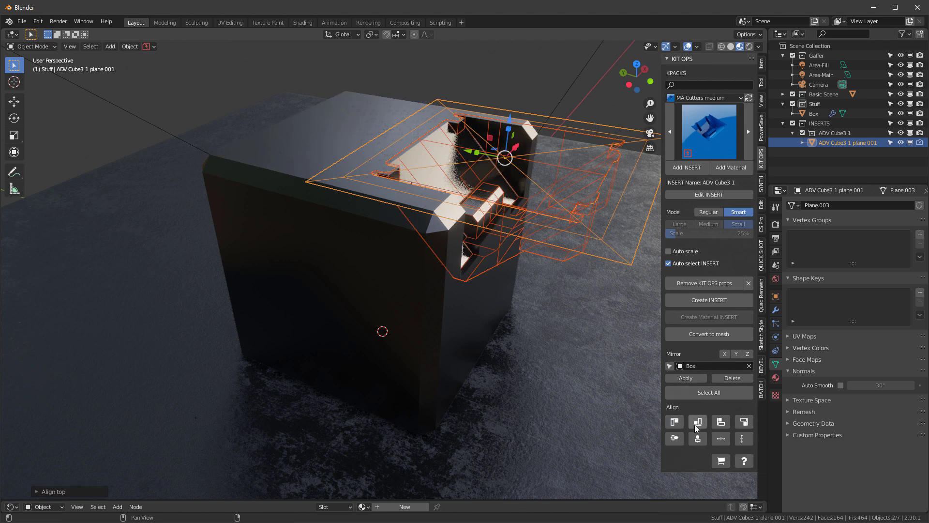
click(695, 425)
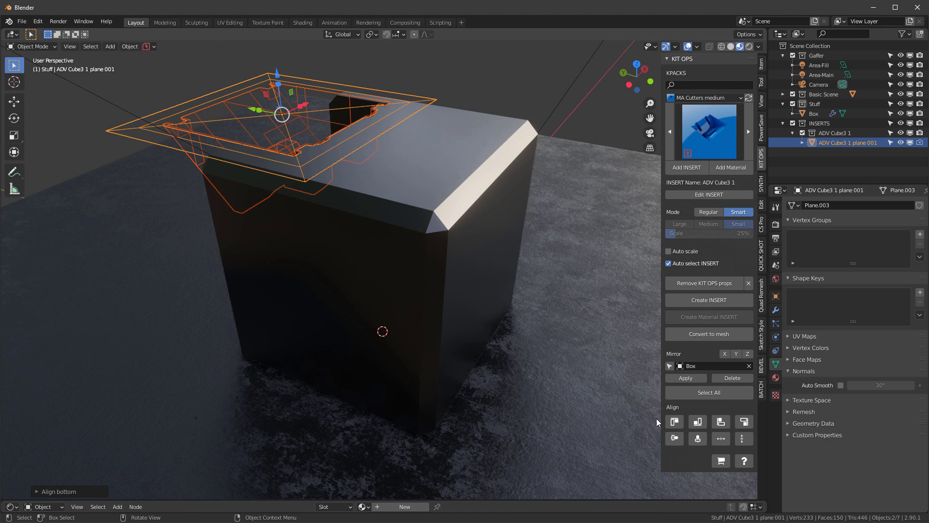
click(675, 438)
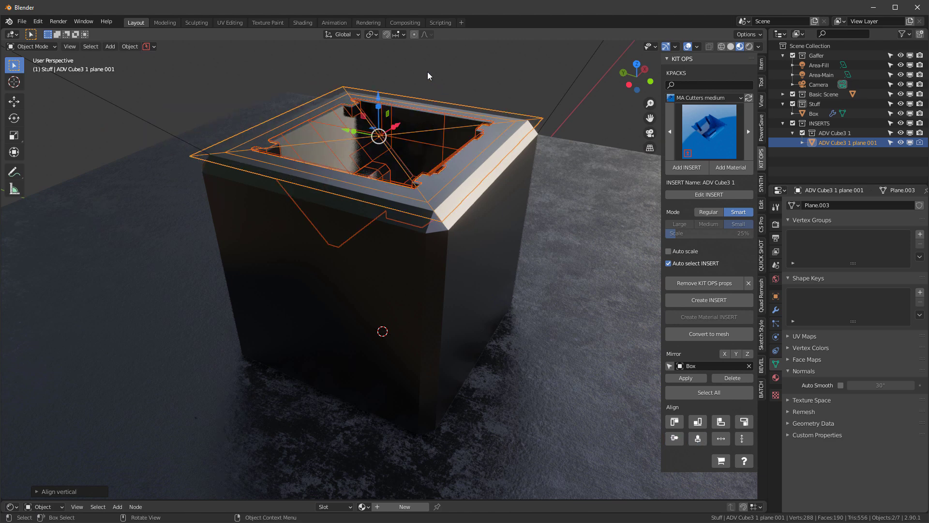
middle_drag(428, 73, 425, 95)
key(s)
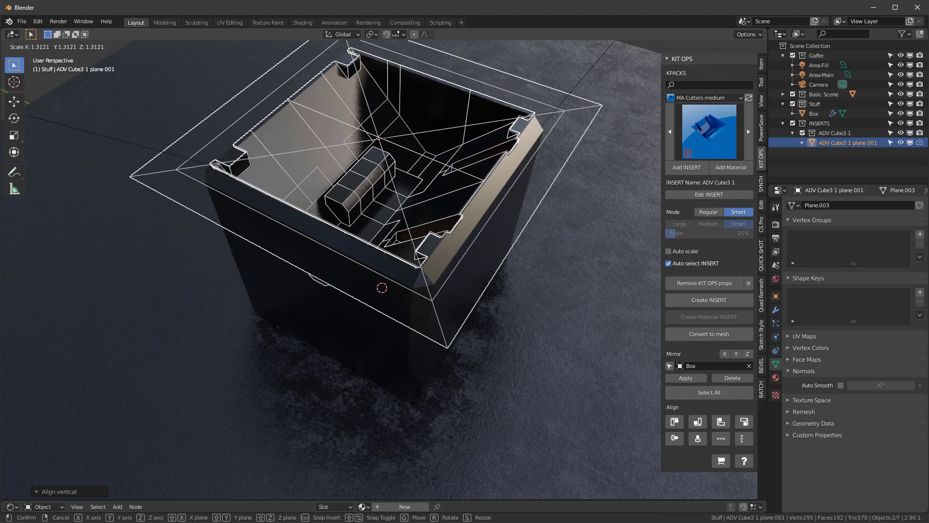
click(426, 129)
- Stretch the insert lengthwise until its V-shaped cut runs through opposite sides of the box
middle_drag(382, 150, 408, 144)
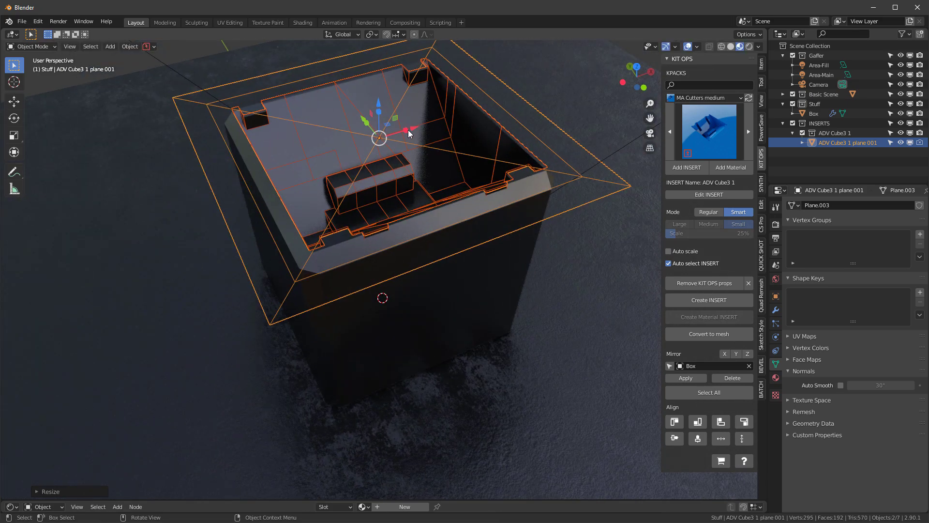
key(s)
click(441, 162)
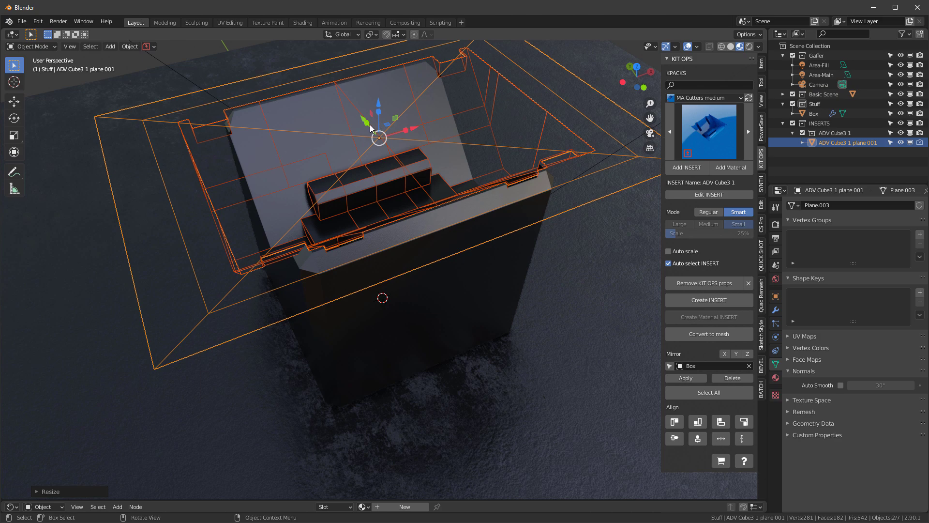
key(s)
click(441, 145)
middle_drag(441, 145, 459, 107)
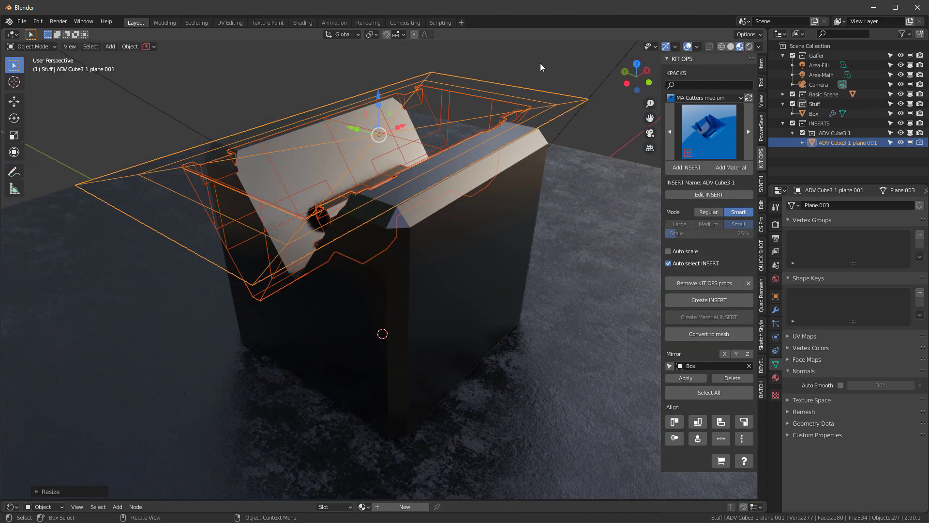
- Examine the cut box with the viewport overlays hidden, review its modifier stack, and restore the overlays
click(687, 47)
middle_drag(509, 145, 476, 151)
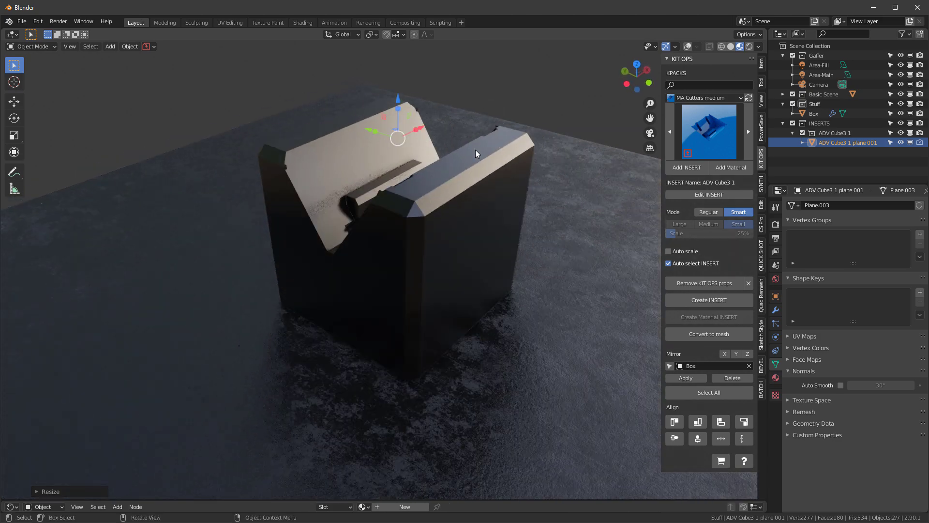
click(458, 173)
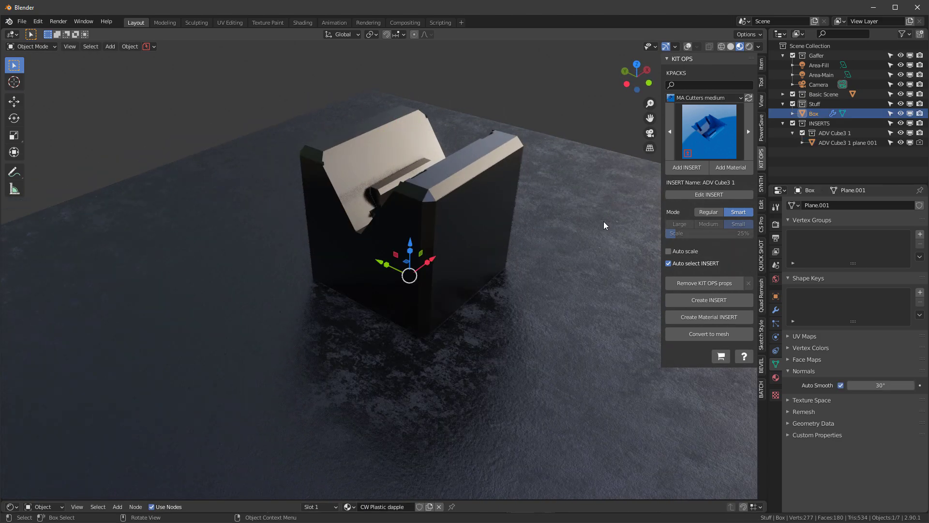
click(776, 310)
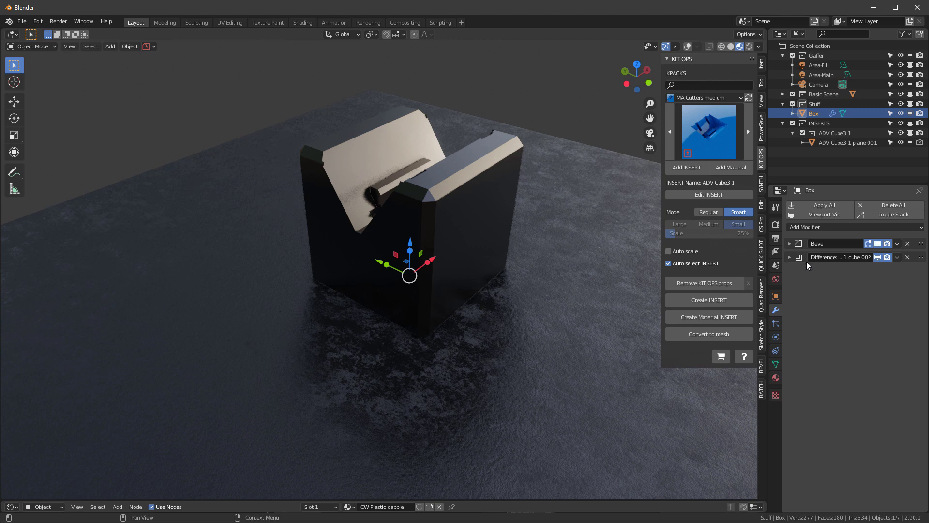
middle_drag(605, 223, 467, 206)
click(688, 47)
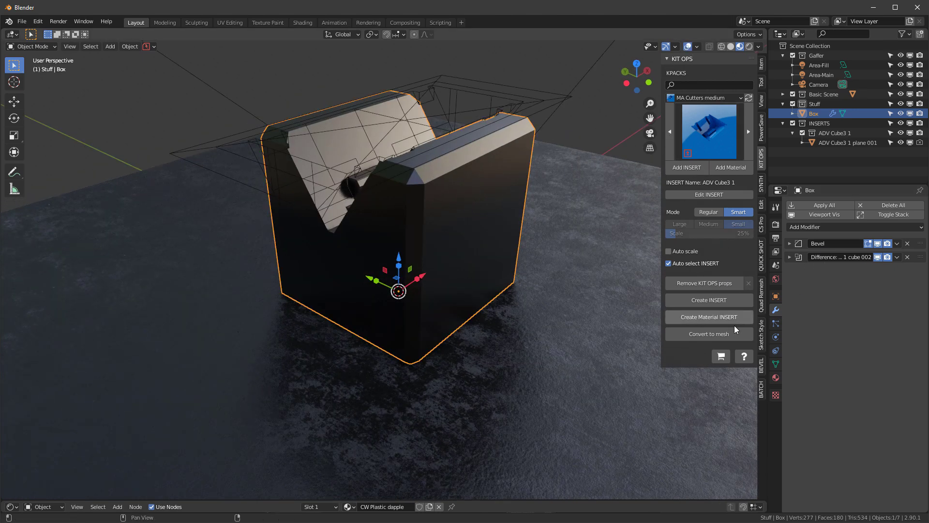
- Bring back the KIT OPS BEVEL tools and save the project with PowerSave before applying any modifiers
click(762, 368)
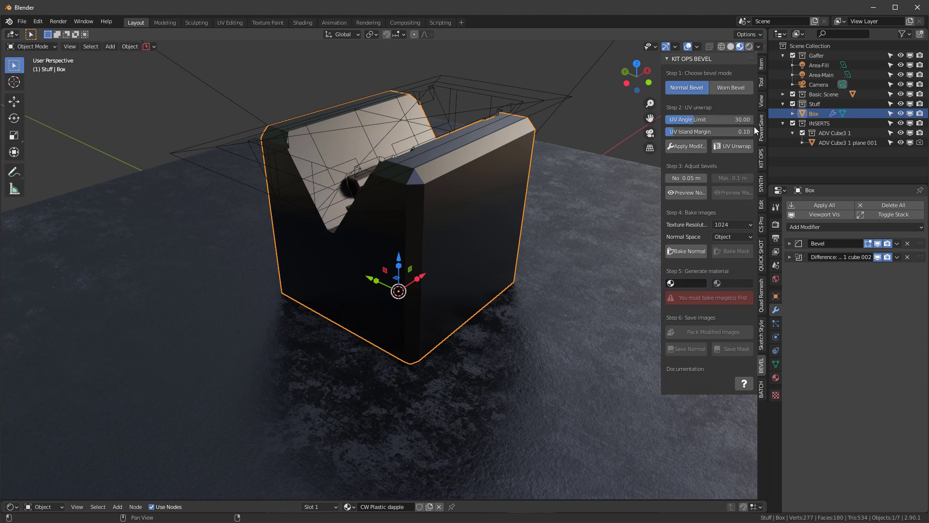
middle_drag(499, 159, 453, 178)
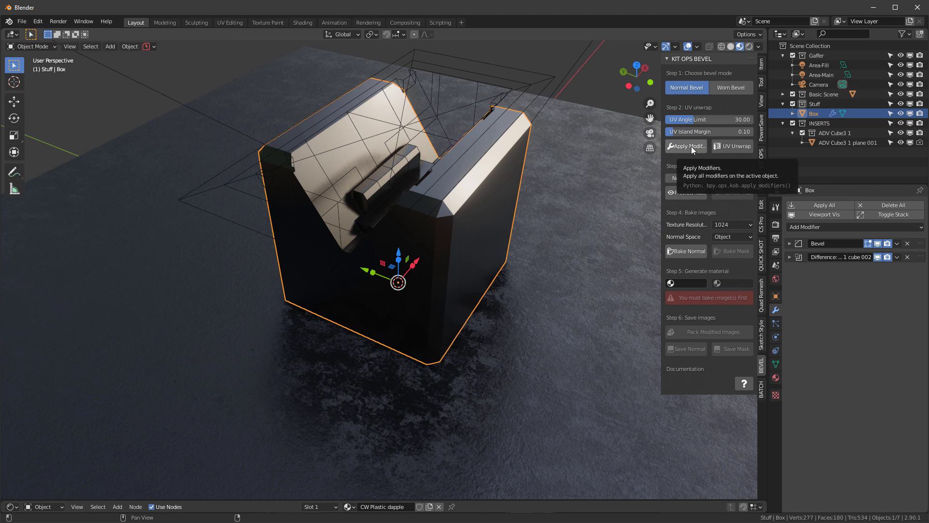
click(154, 47)
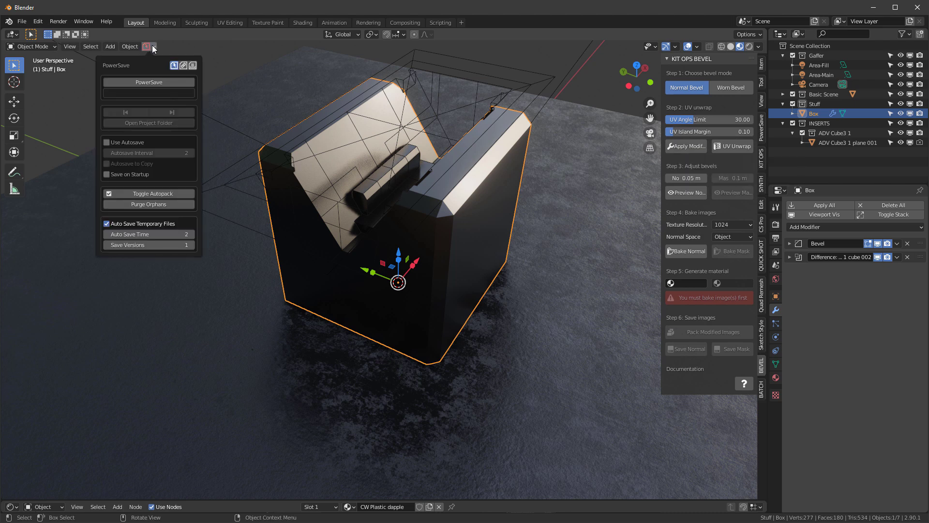
click(149, 86)
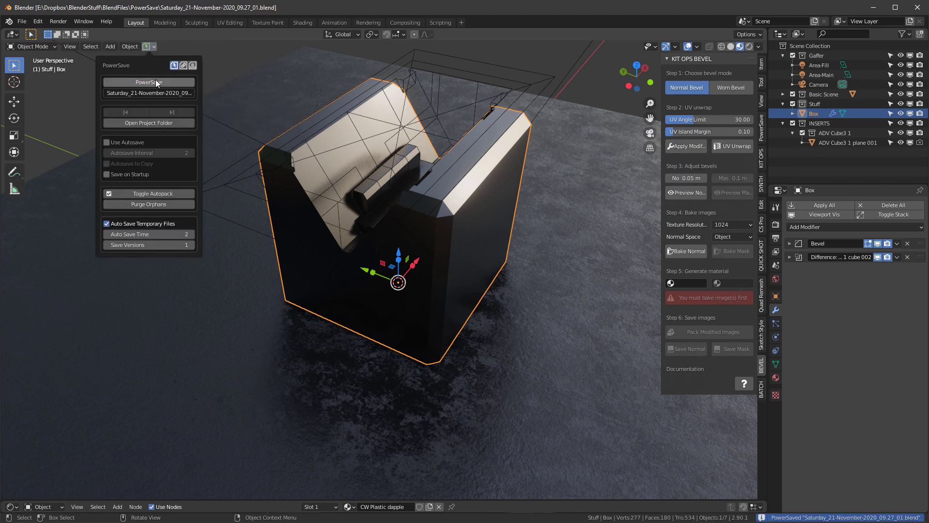
- Apply all modifiers on the box and UV unwrap it with an angle limit of 30 and island margin of 0.10
middle_drag(472, 166, 423, 178)
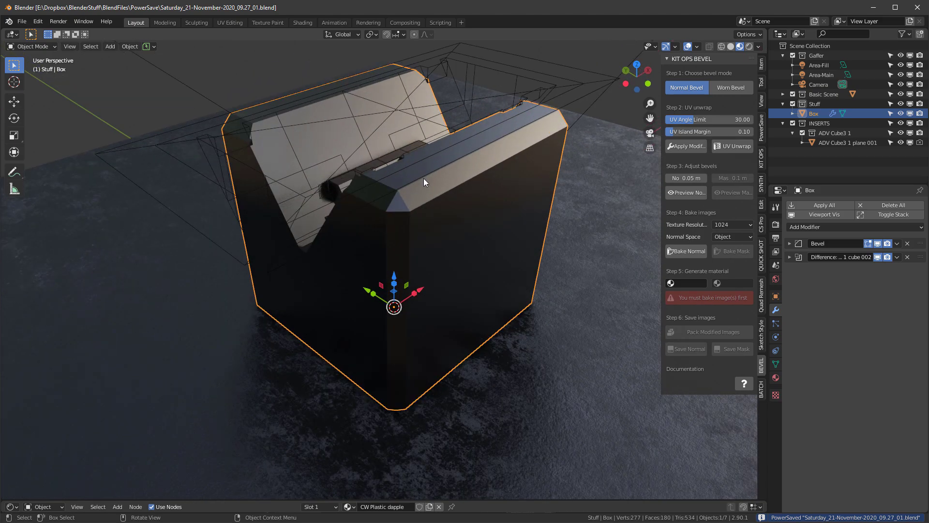
click(684, 145)
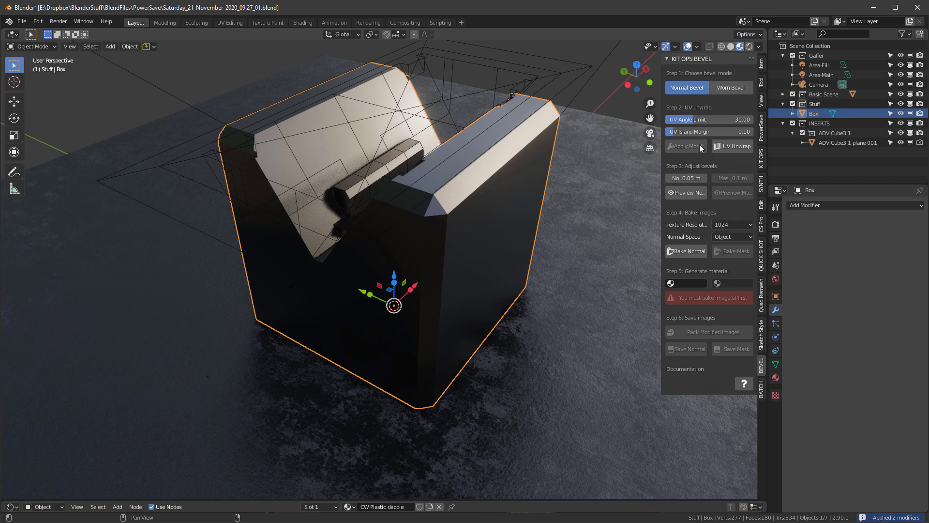
click(734, 146)
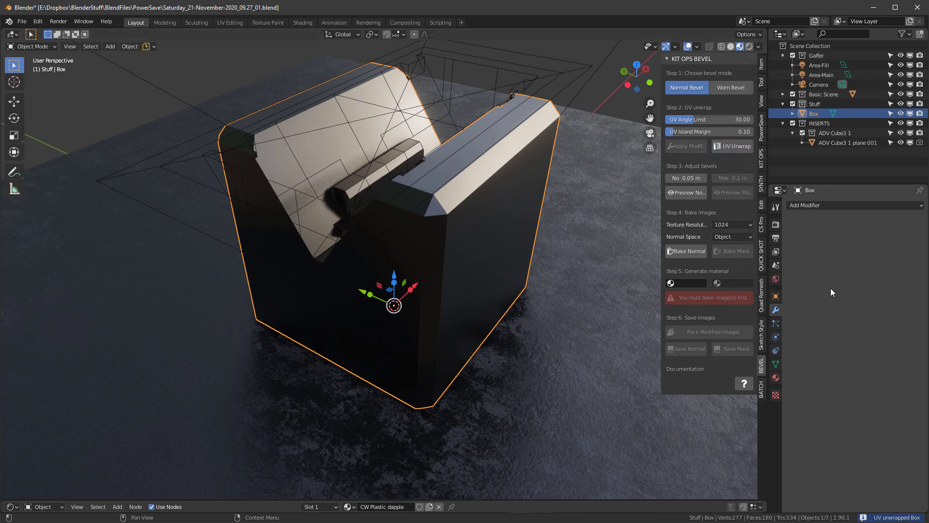
- Examine the box's full UV layout in the UV Editing workspace over the cw-concrete-patchy image, with all faces selected
click(225, 24)
click(167, 46)
click(186, 70)
scroll(221, 135, down, 4)
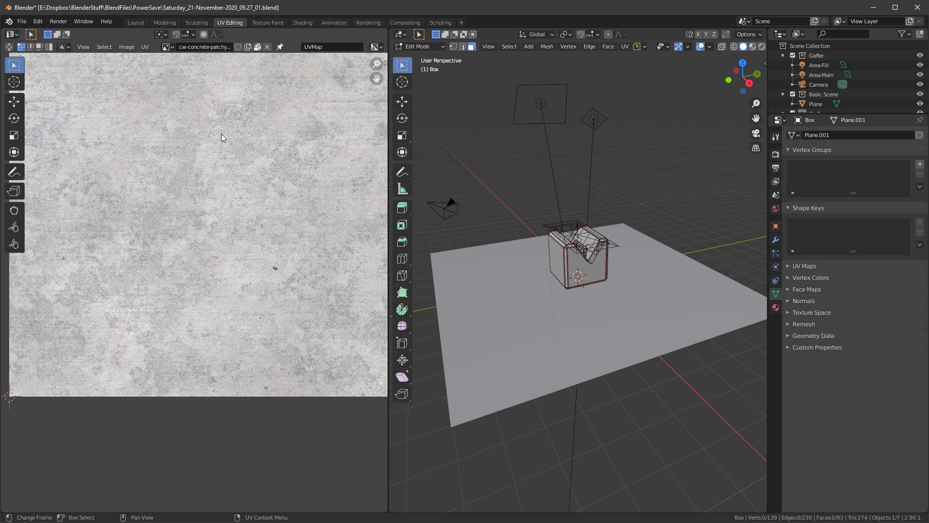
key(a)
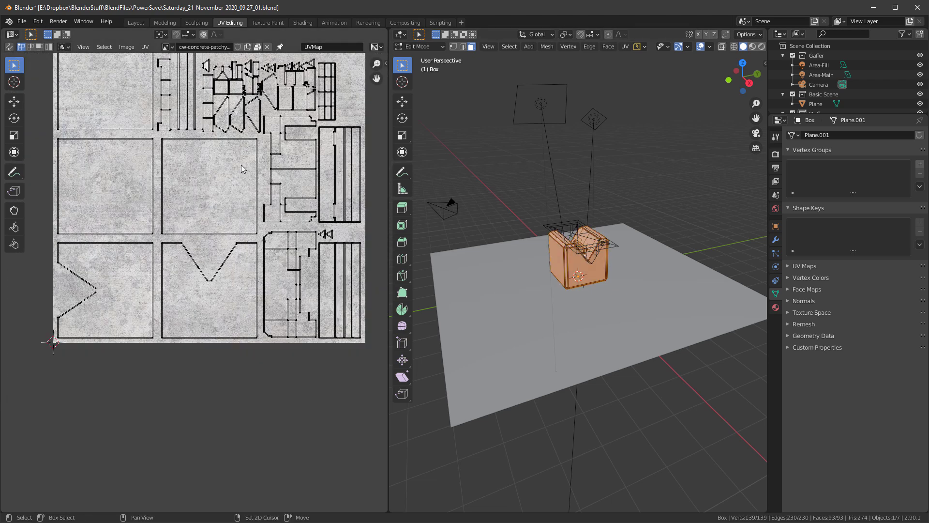
middle_drag(245, 175, 243, 225)
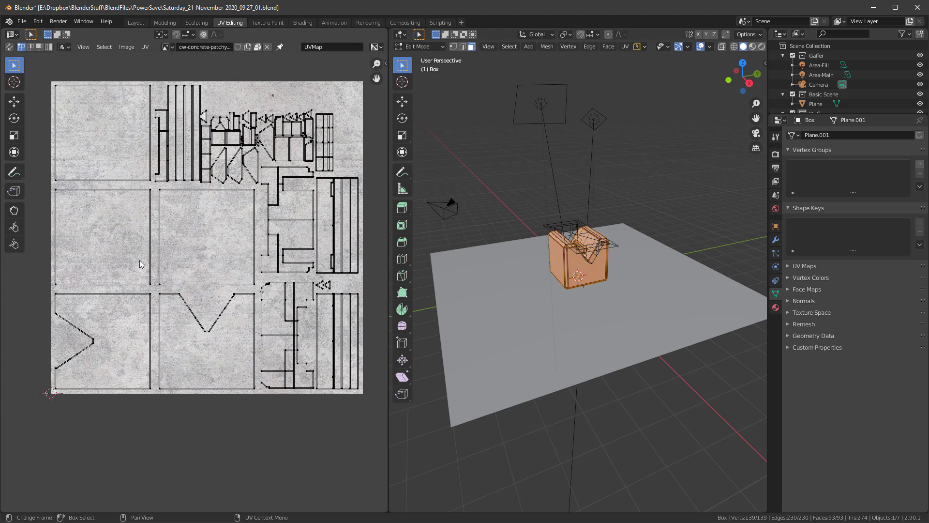
scroll(205, 198, up, 1)
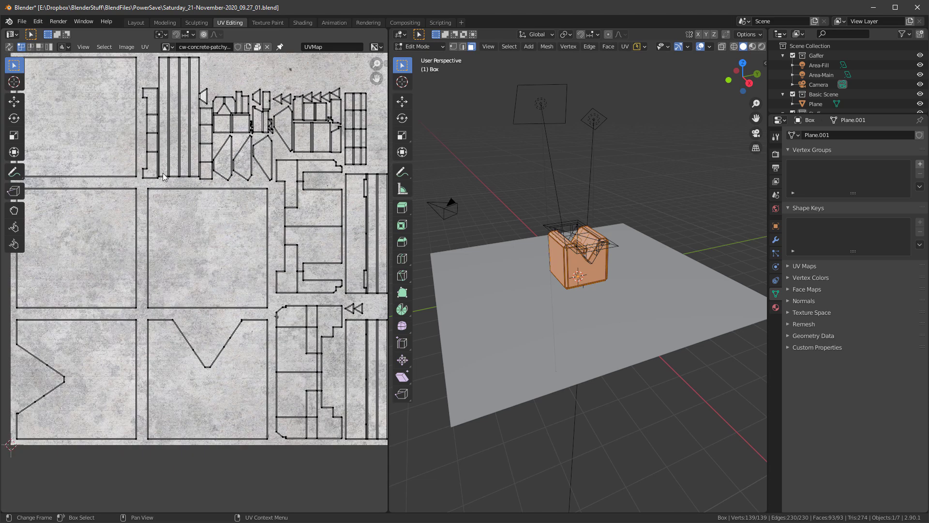
- Inspect the linked UV islands of the box, clear their selection, and return to the Layout workspace
click(213, 192)
key(l)
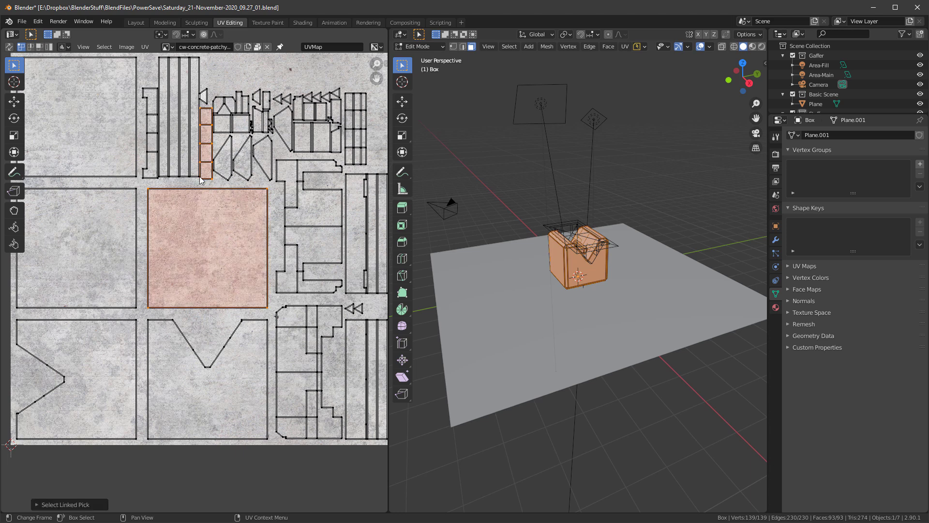
click(215, 231)
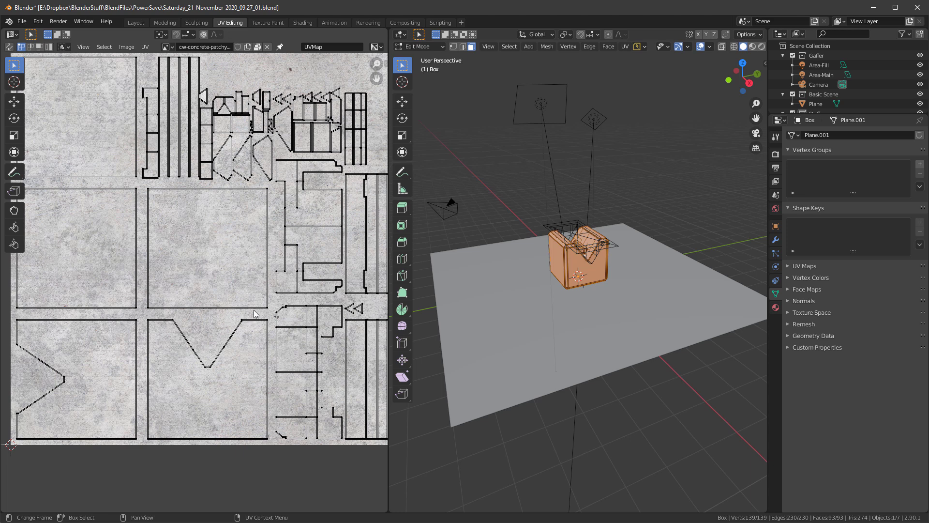
click(137, 23)
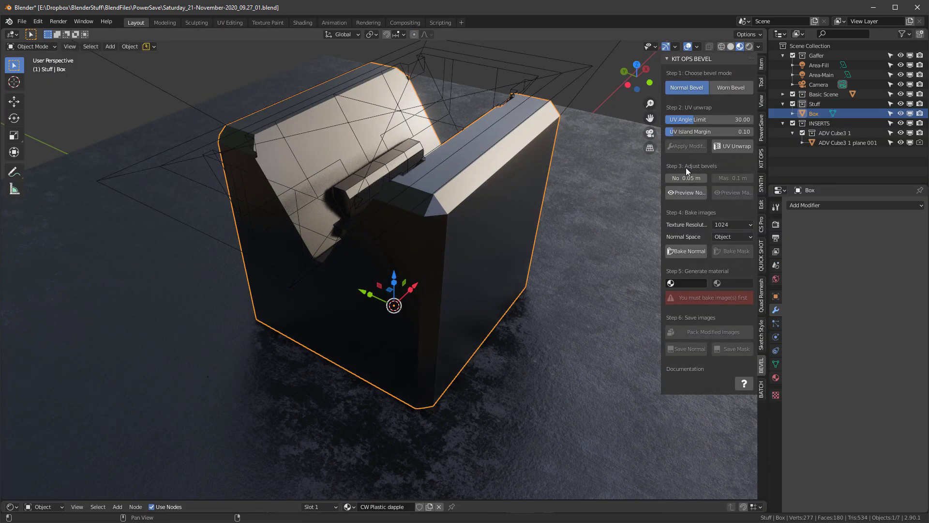
- Delete the INSERTS collection with its contents from the scene and select the box again
click(824, 123)
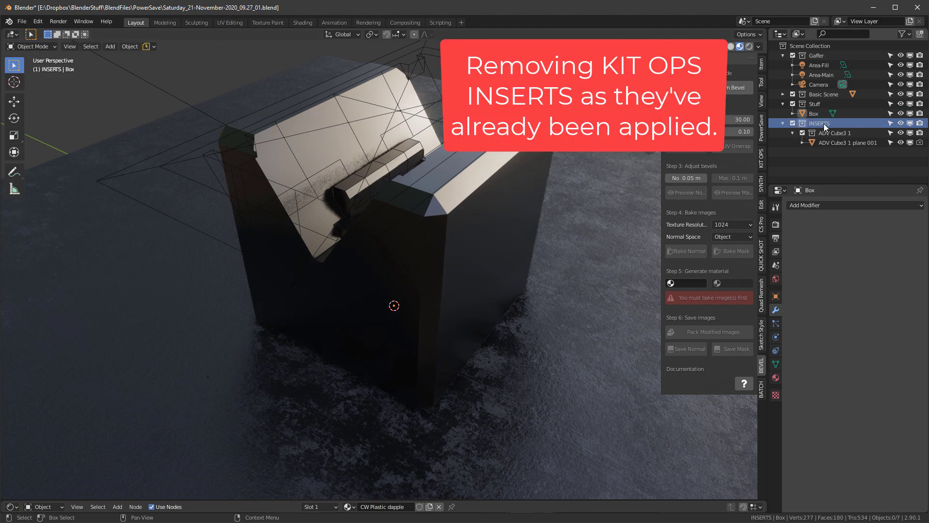
right_click(824, 124)
click(804, 181)
middle_drag(605, 184, 482, 153)
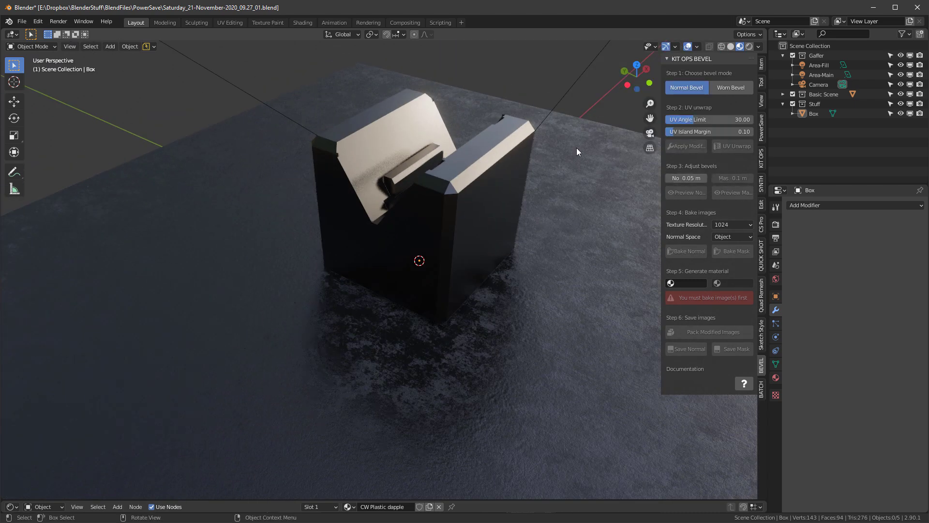
scroll(460, 135, up, 3)
middle_drag(471, 138, 517, 146)
click(482, 182)
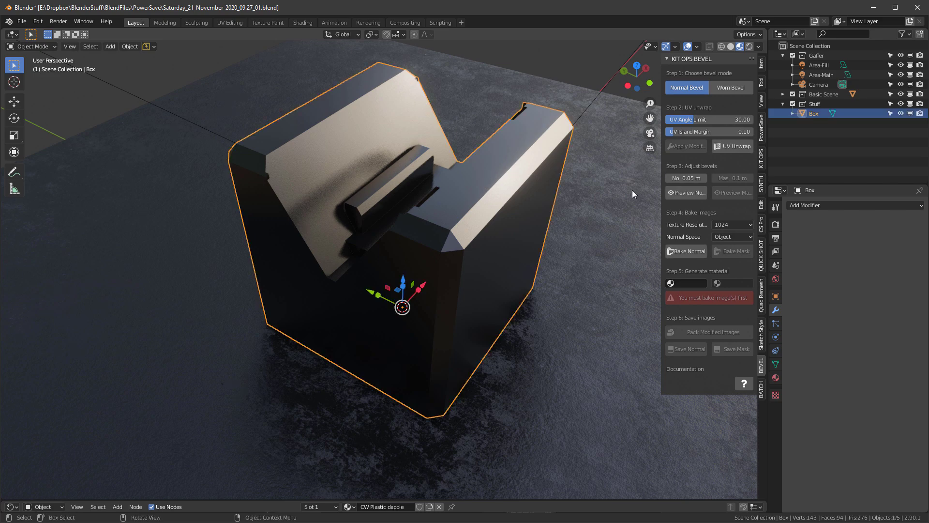
- Preview the normal bevel on the box, check its edges from another angle, and stop the preview
click(686, 192)
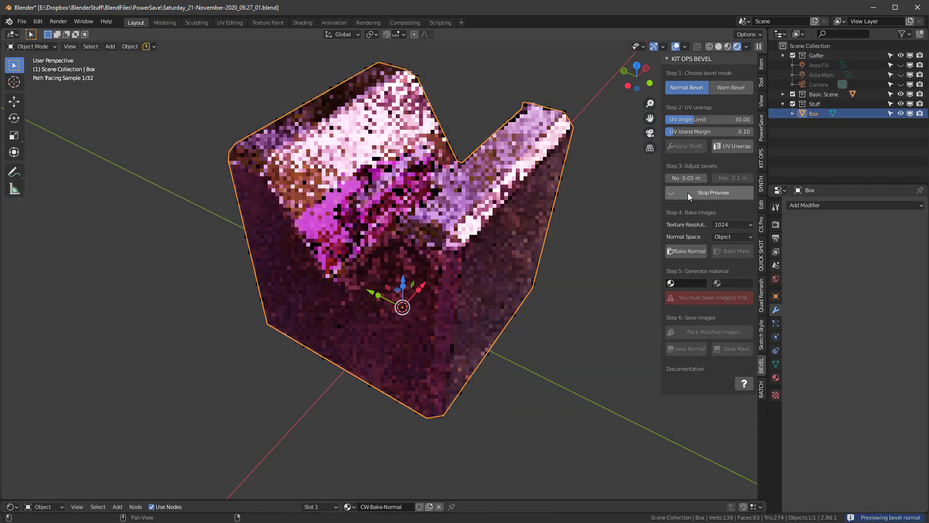
mouse_move(537, 185)
middle_down()
mouse_move(444, 187)
mouse_move(458, 200)
mouse_move(537, 182)
middle_up()
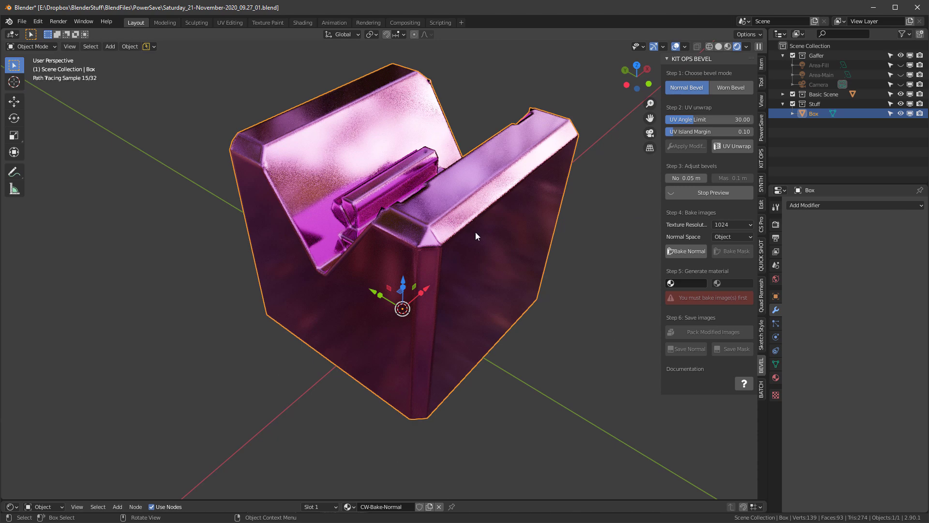
click(715, 190)
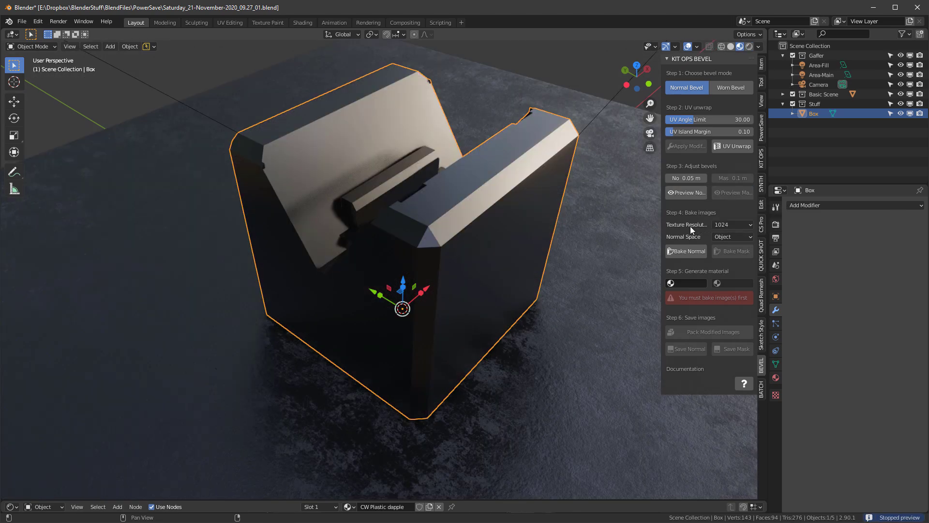
- Set the normal space to Tangent and bake the box's normal image at 1024 texture resolution
click(733, 223)
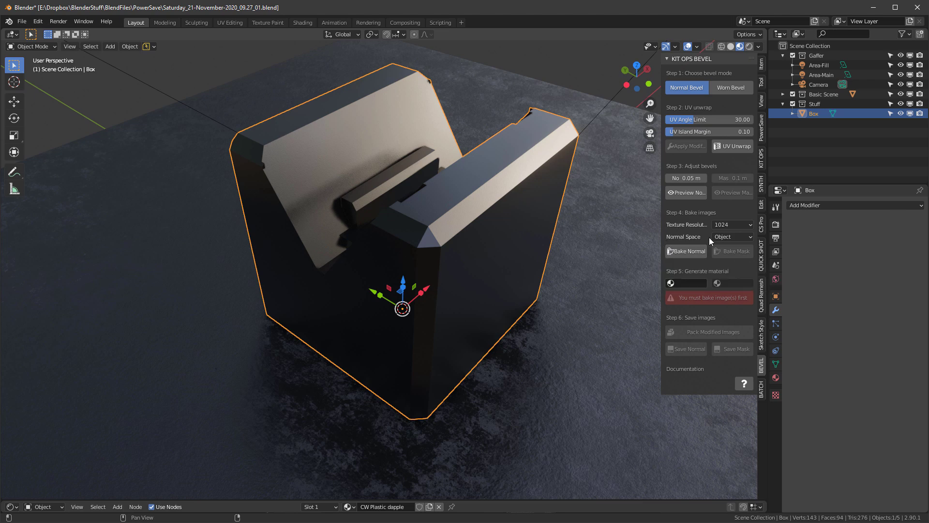
click(726, 238)
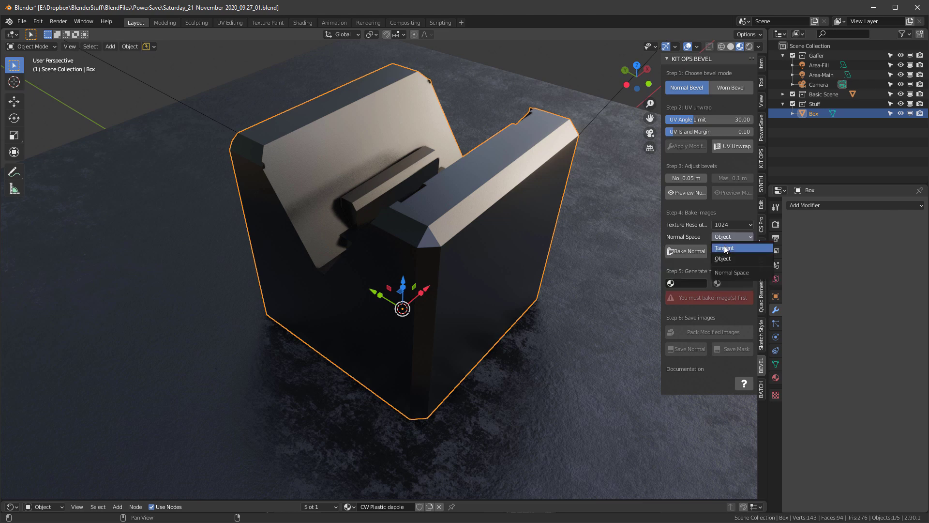
click(723, 245)
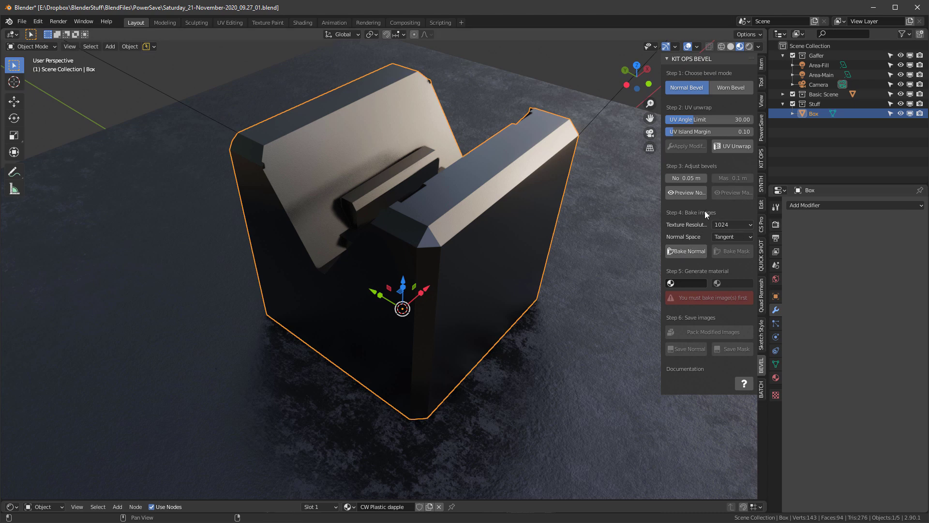
click(683, 253)
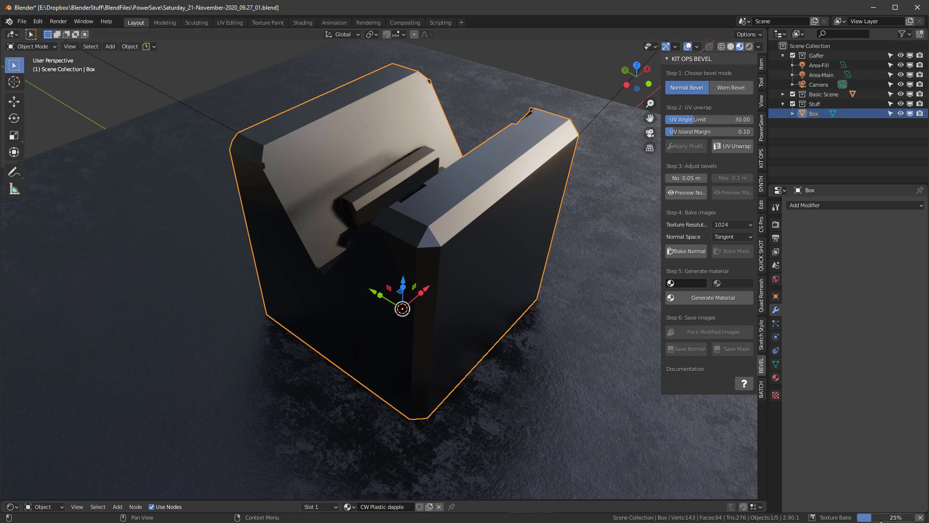
mouse_move(887, 521)
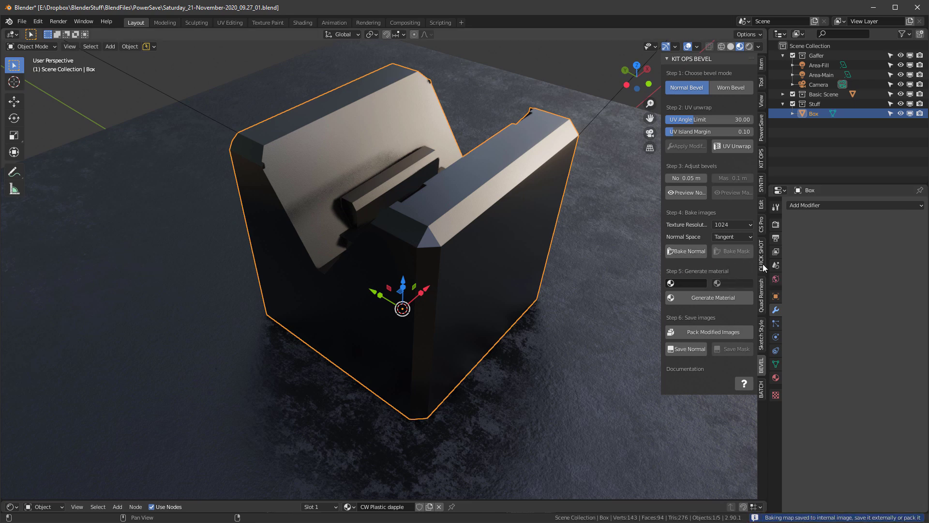
- Generate the normal bevel material from the baked image for the box and inspect its rounded edges
click(718, 299)
middle_drag(449, 181, 448, 189)
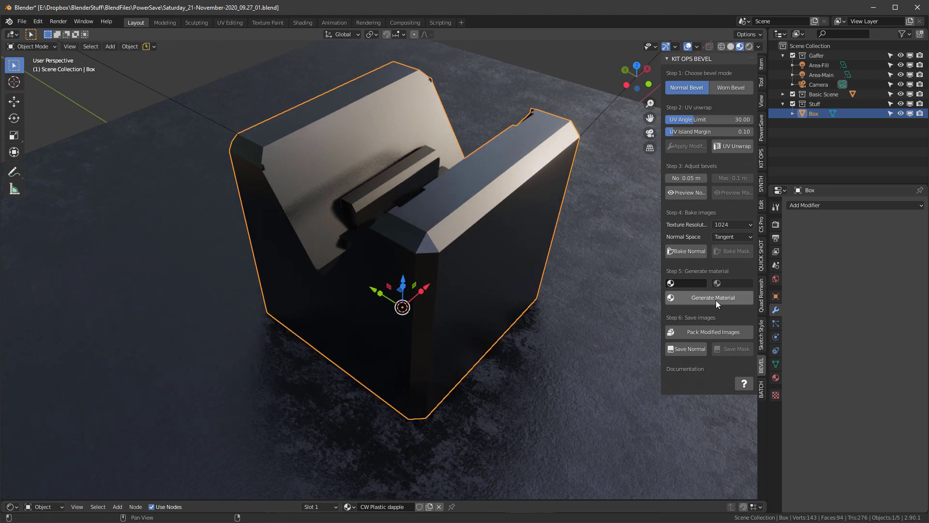
click(670, 283)
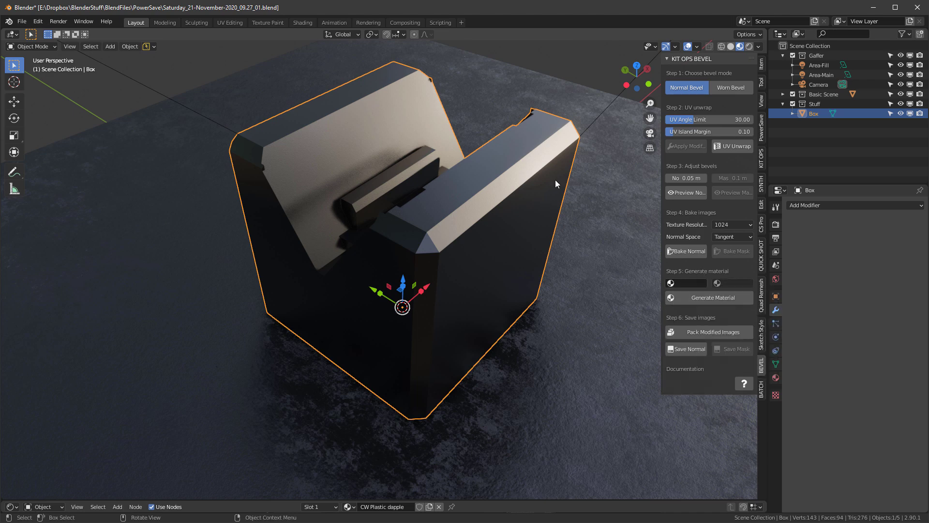
click(695, 297)
scroll(448, 180, up, 2)
middle_drag(449, 182, 552, 195)
middle_drag(424, 144, 466, 203)
- Switch to Worn Bevel mode, adjust the previewed mask bevel to 0.09 m, and bake the mask image
click(736, 89)
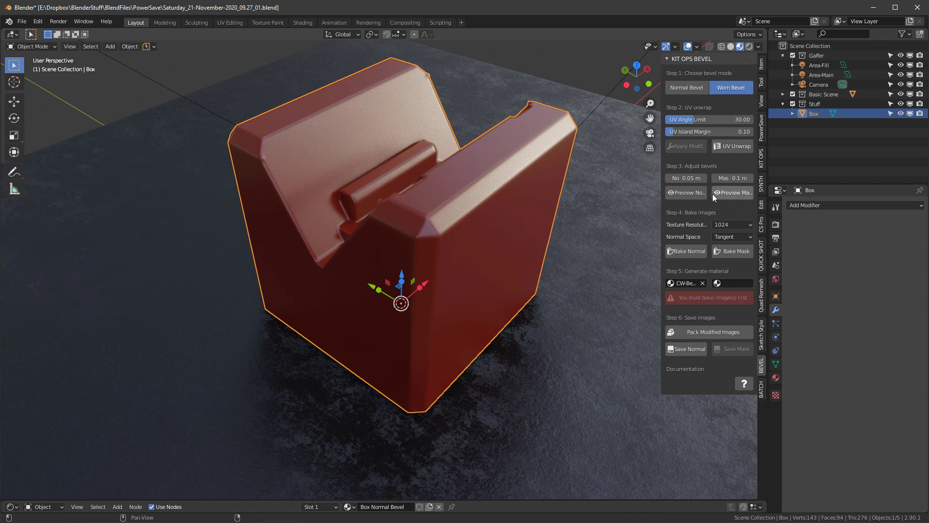
click(731, 194)
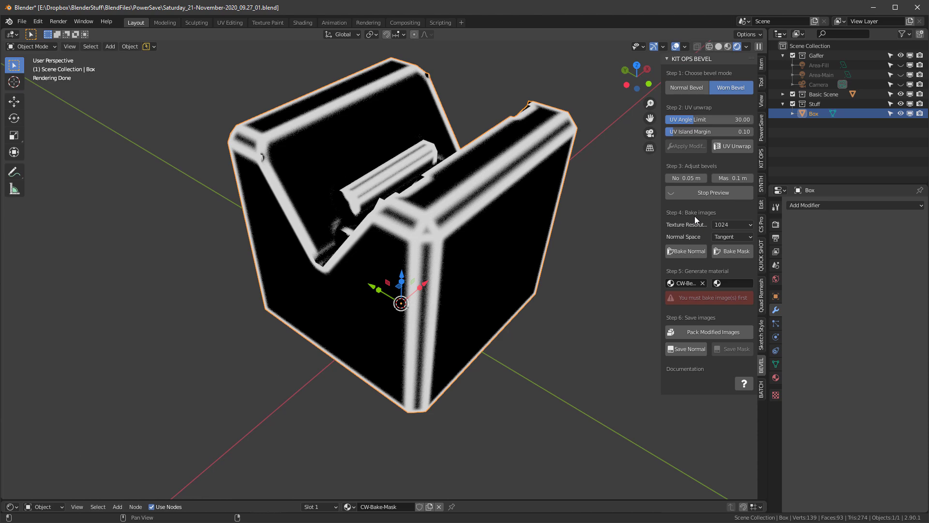
click(715, 178)
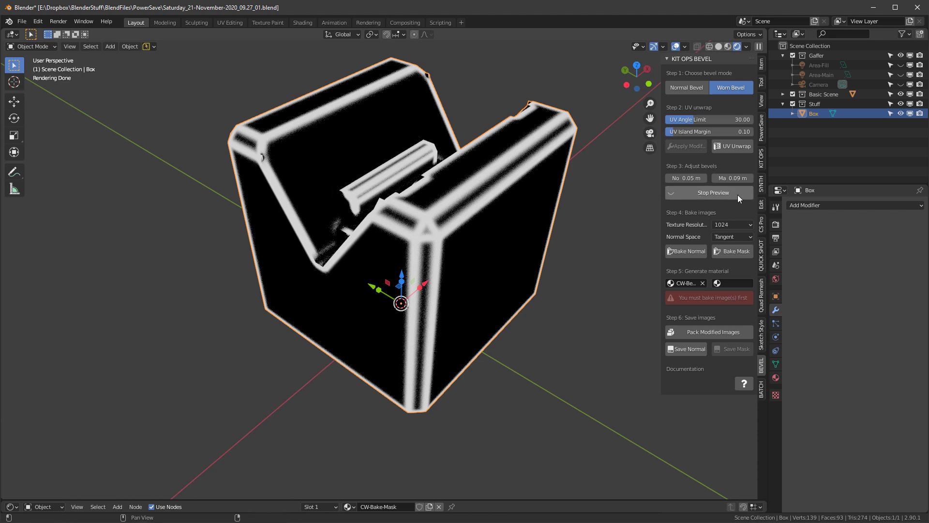
click(735, 251)
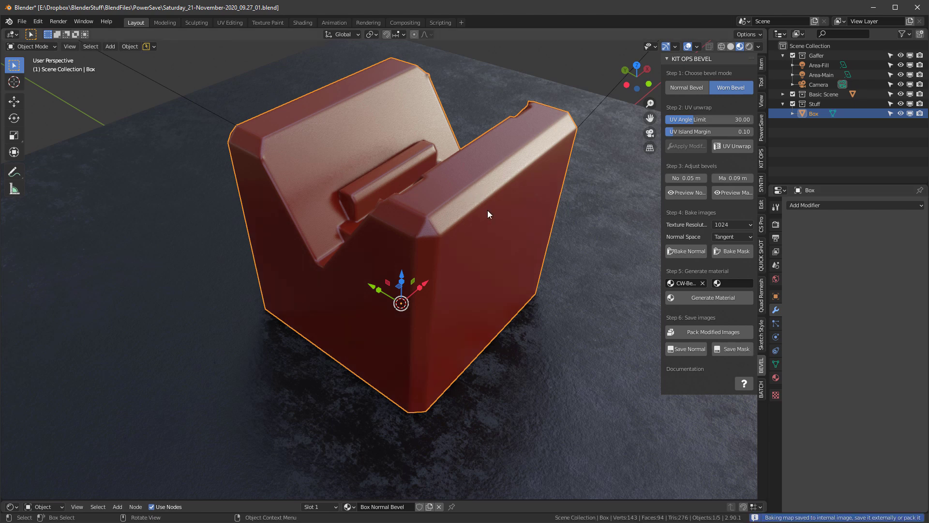
- Generate the worn bevel material for the box and inspect the scratched edges up close
click(714, 297)
scroll(529, 217, up, 2)
middle_drag(416, 210, 473, 213)
scroll(493, 218, up, 6)
scroll(478, 212, down, 5)
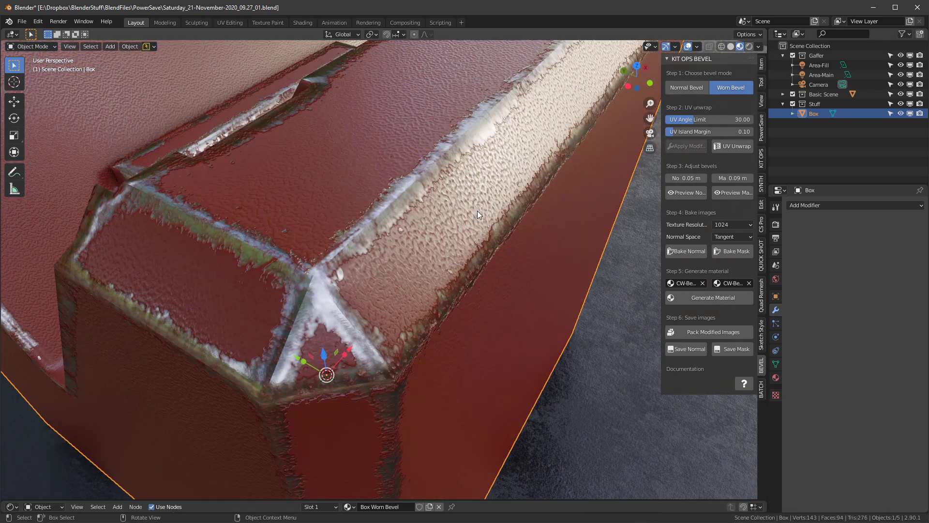
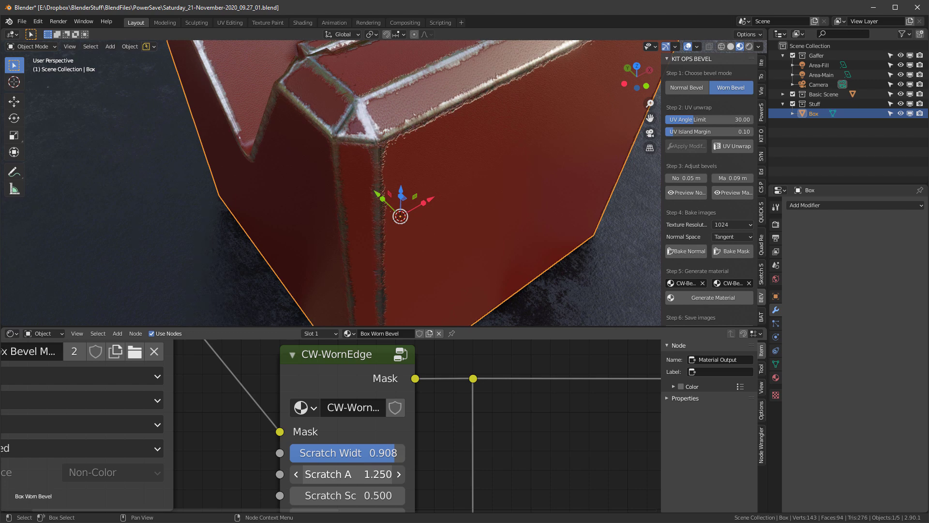
- Widen the CW-WornEdge node and set its Scratch Scale to 0.5 after trying another value
drag(415, 455, 466, 450)
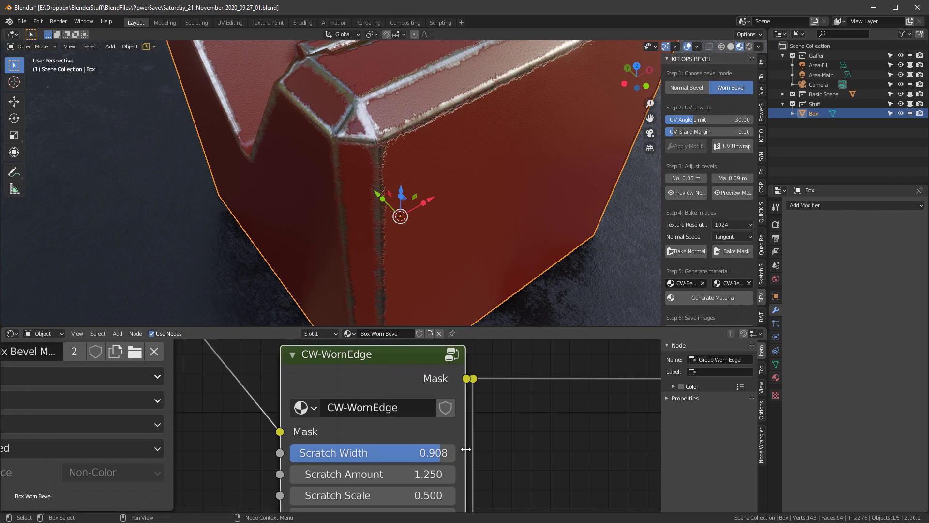
drag(358, 495, 329, 495)
click(373, 495)
text(.5)
key(Return)
scroll(494, 413, down, 2)
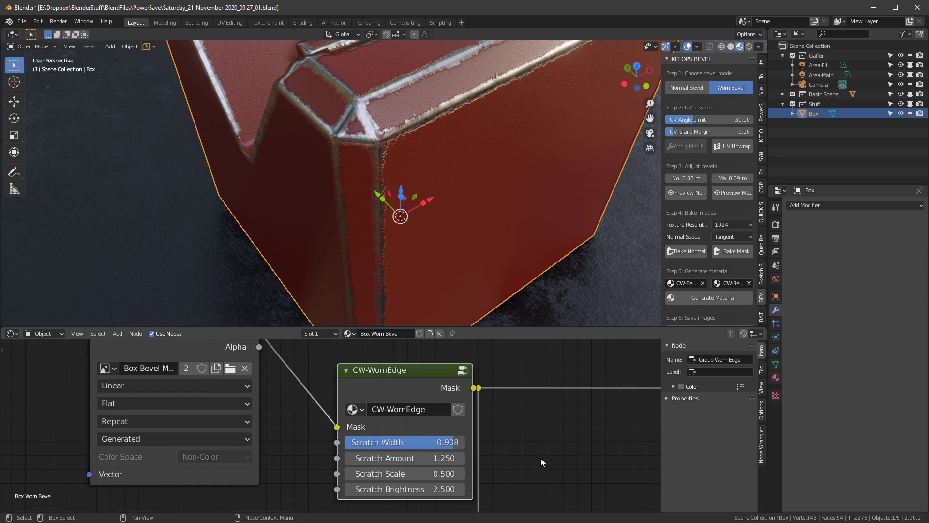
- Try different Scratch Brightness values on the CW-WornEdge node and check the box's worn edges
middle_drag(543, 458, 523, 434)
scroll(445, 447, up, 2)
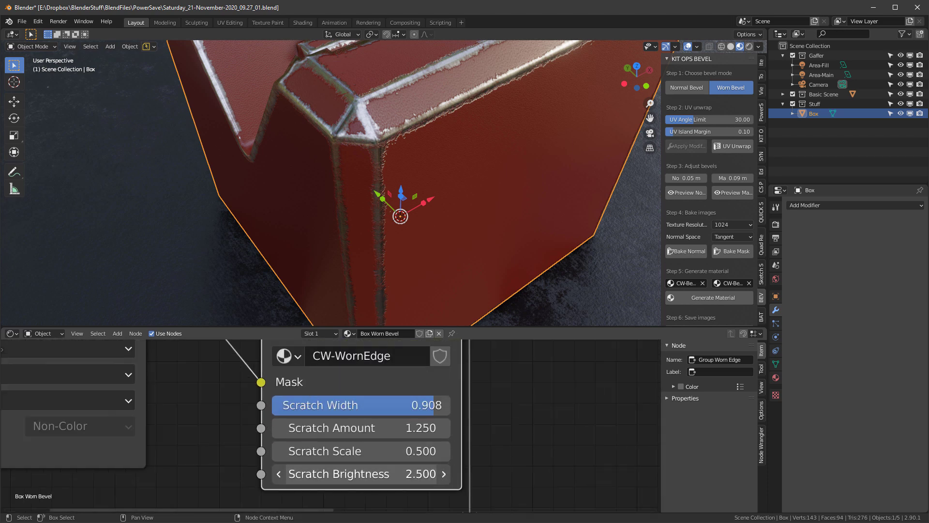
drag(363, 475, 553, 403)
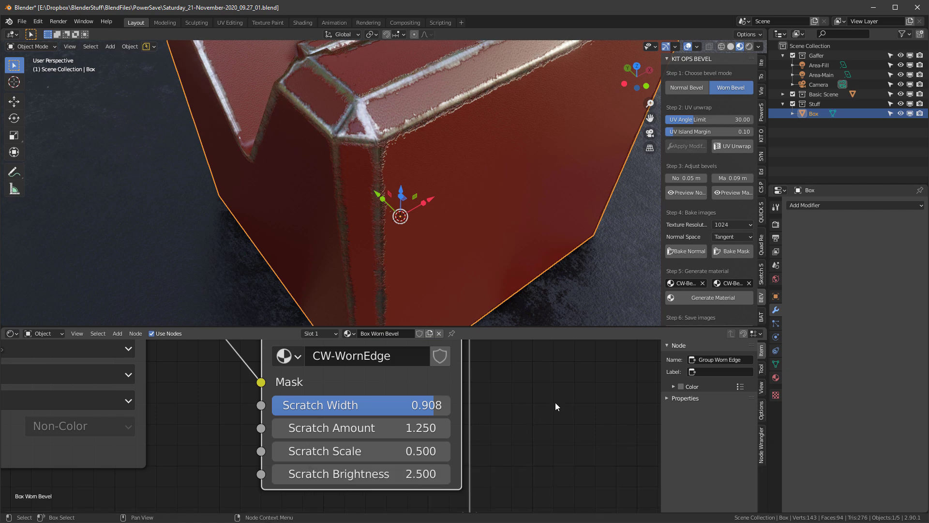
middle_drag(464, 233, 472, 215)
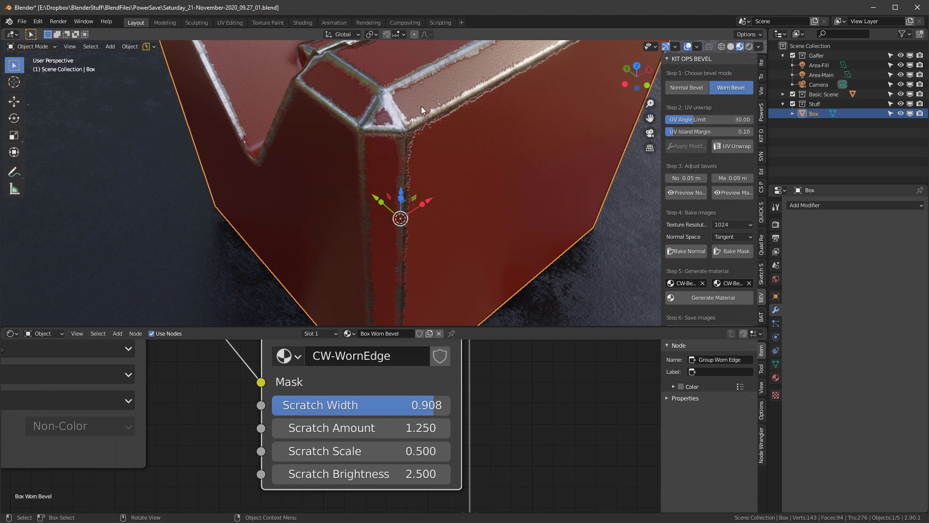
- Mute the Bump node of the worn bevel material and inspect the box's edges without it
scroll(567, 414, down, 4)
middle_drag(567, 412, 448, 484)
scroll(445, 431, up, 3)
click(440, 427)
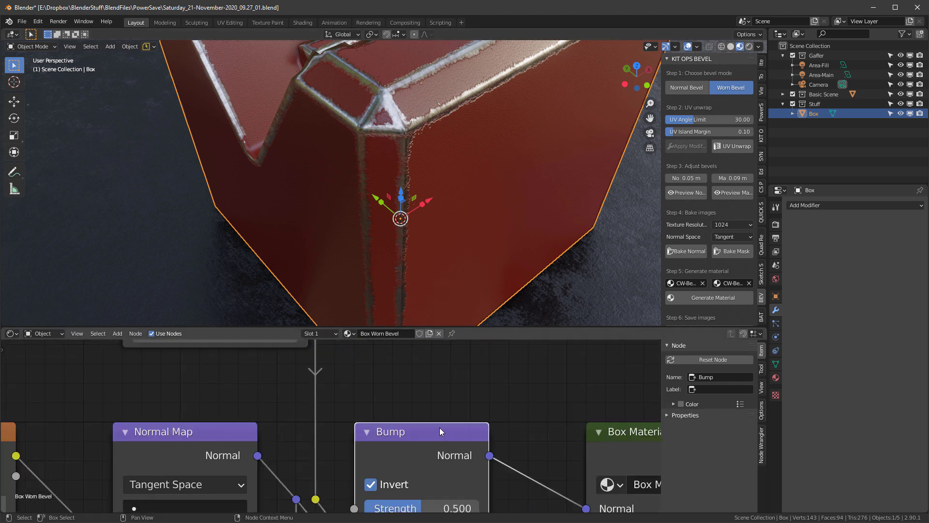
middle_drag(455, 390, 450, 379)
right_click(442, 393)
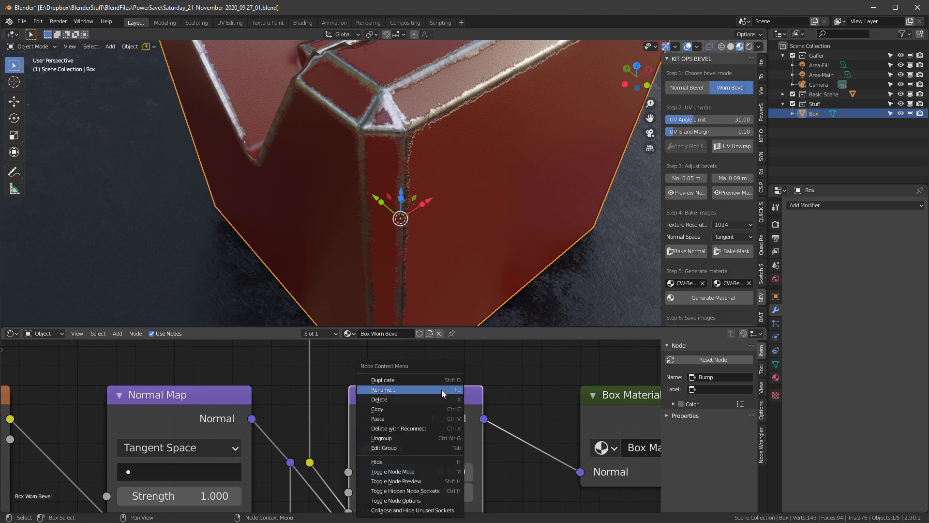
click(395, 473)
scroll(497, 412, down, 1)
middle_drag(465, 320, 449, 204)
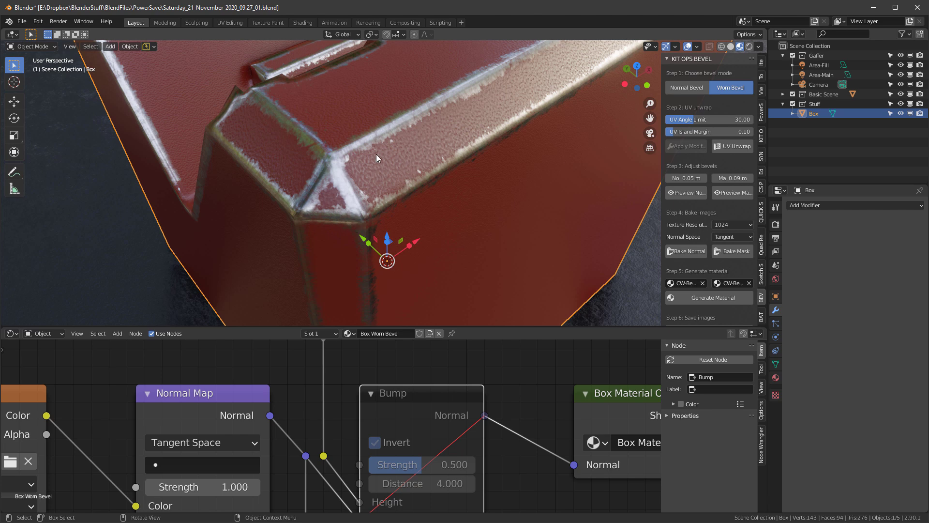
- Mute the CW-WornEdge node temporarily to view the box without the worn edge effect, and unmute it
scroll(541, 406, down, 4)
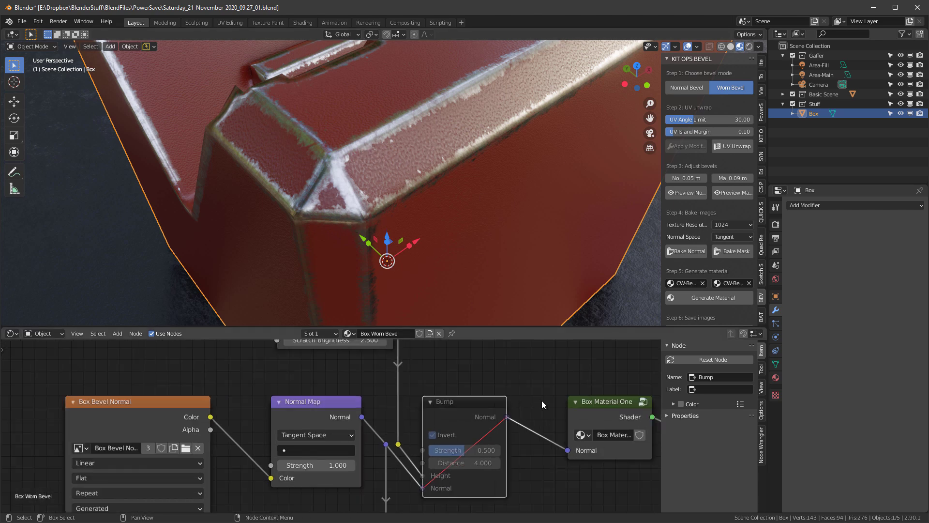
middle_drag(537, 422, 558, 517)
click(413, 377)
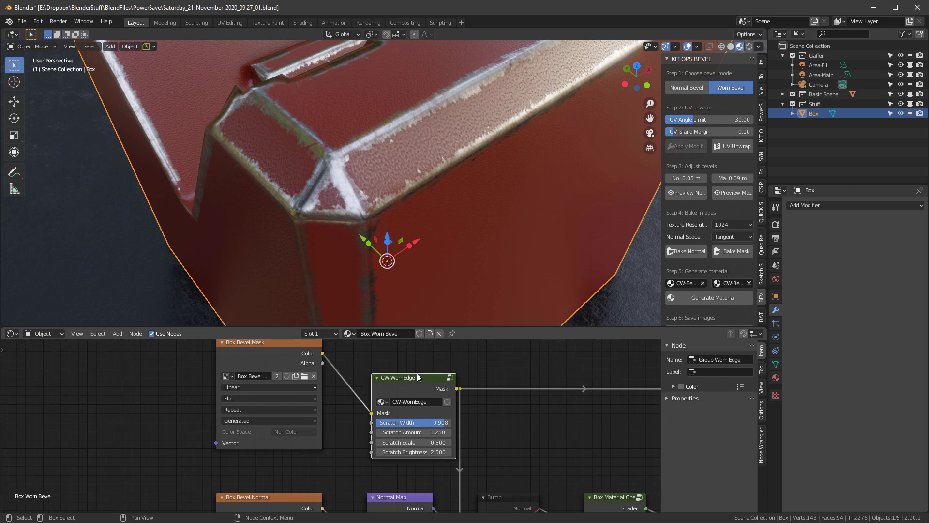
key(m)
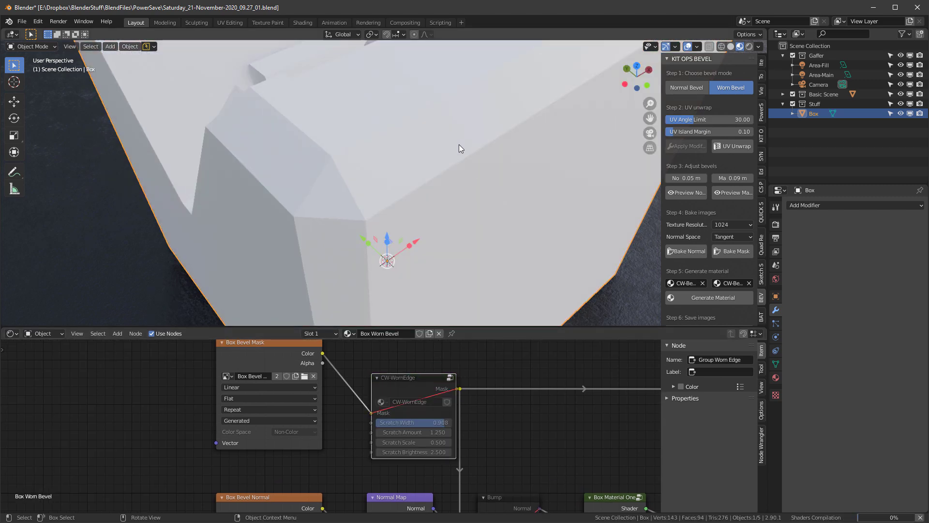
scroll(466, 157, down, 5)
middle_drag(466, 154, 483, 139)
scroll(483, 139, up, 3)
key(m)
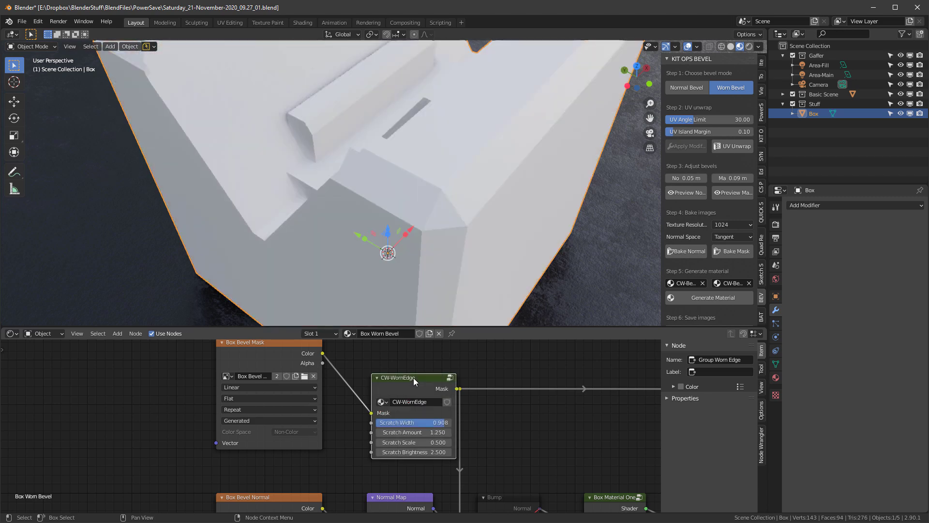
- Unmute the Bump node in the worn bevel material
scroll(416, 375, down, 2)
click(481, 461)
key(m)
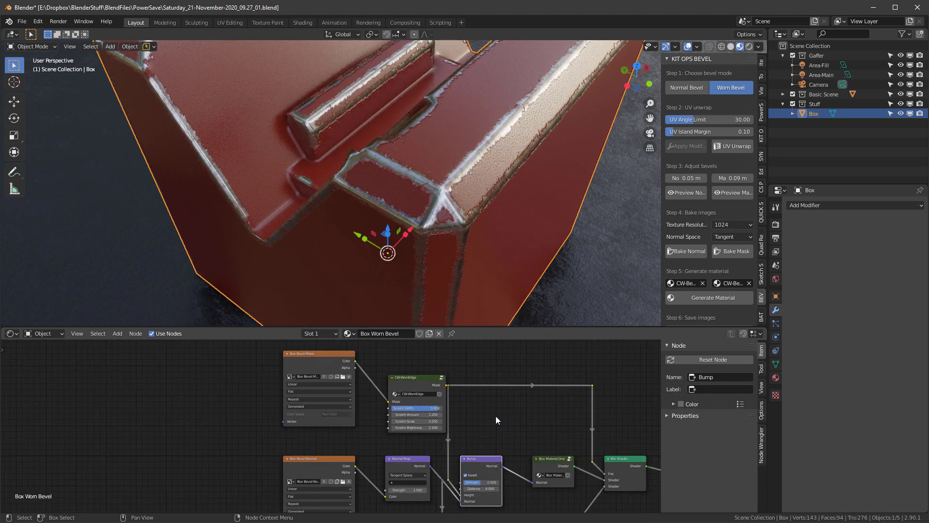
- Switch the box's material to CW-Bevel-PaintMatte in the shader editor
scroll(443, 125, down, 5)
middle_drag(439, 124, 429, 174)
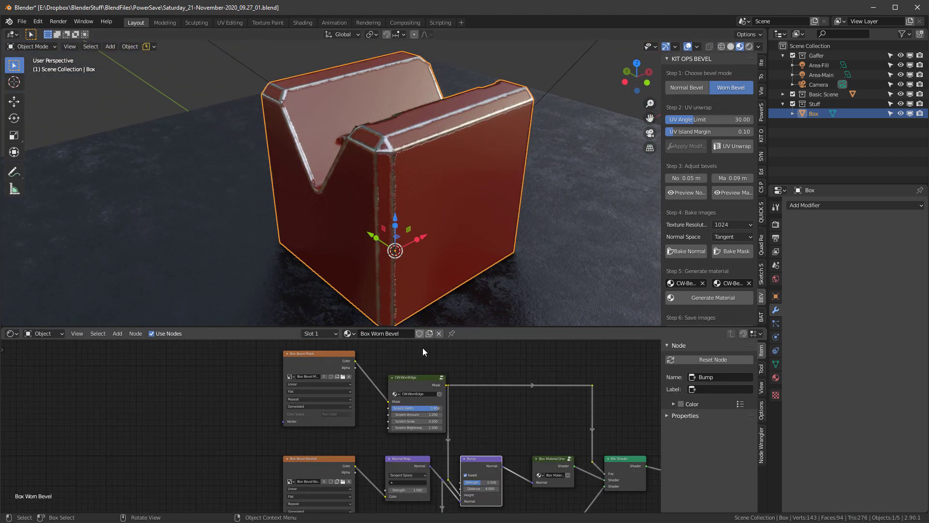
click(349, 334)
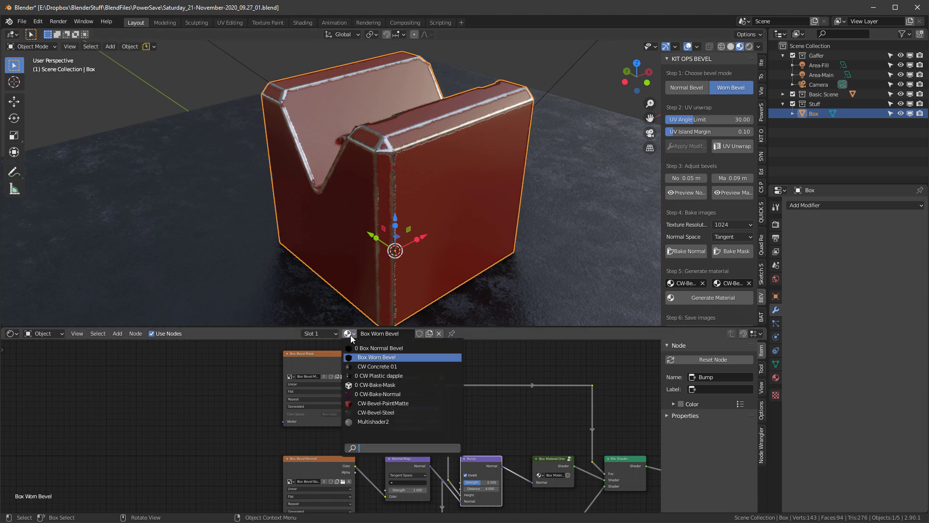
click(382, 403)
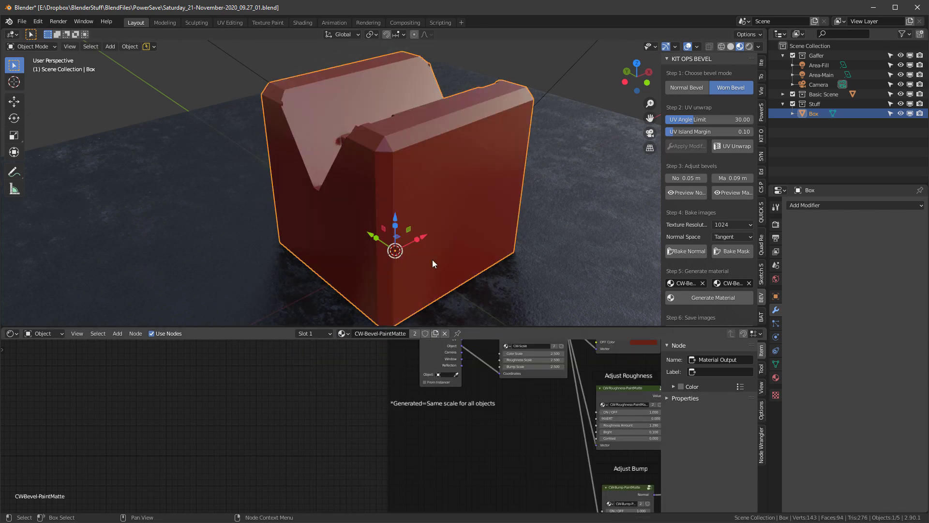
- Change the OFF Color of the CW-ImageTexture-PaintMatte node to a dark orange-brown
scroll(367, 407, up, 3)
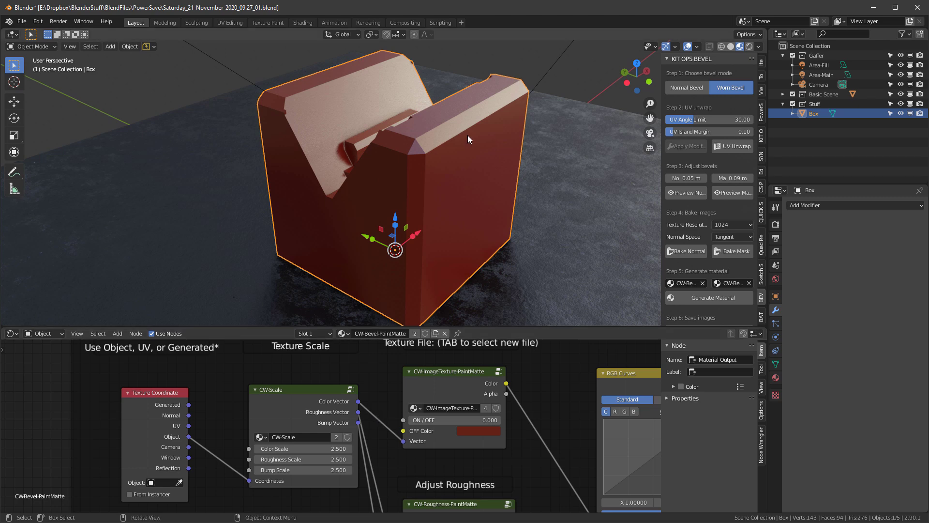
mouse_move(438, 138)
middle_down()
mouse_move(394, 157)
mouse_move(408, 163)
mouse_move(429, 138)
middle_up()
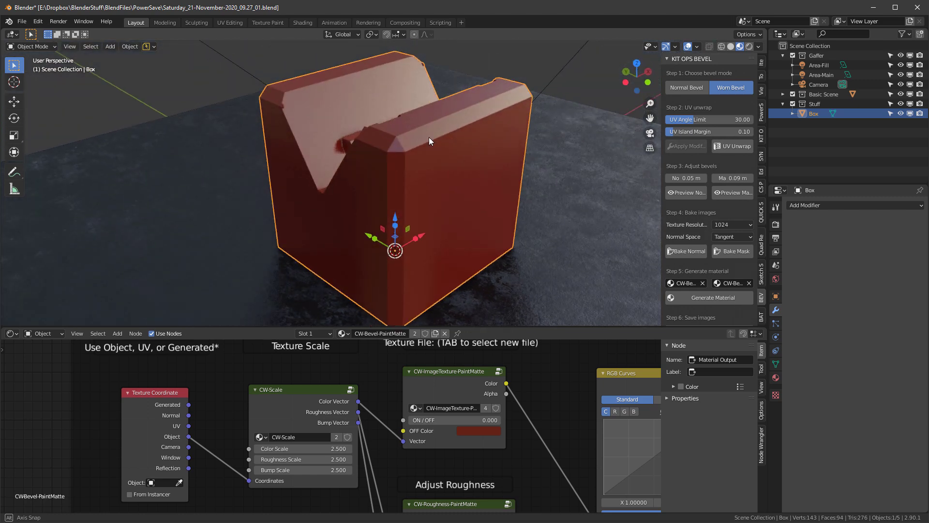
click(497, 430)
click(477, 351)
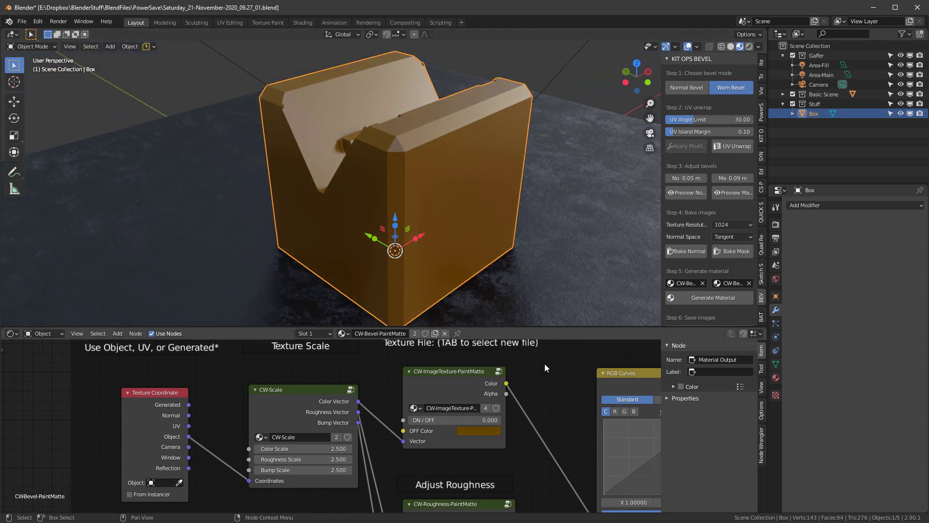
- Unmute the CW-NewDirty node between Hue Saturation Value and the Principled BSDF in the paint material
ctrl+scroll(453, 398, down, 5)
scroll(411, 396, down, 2)
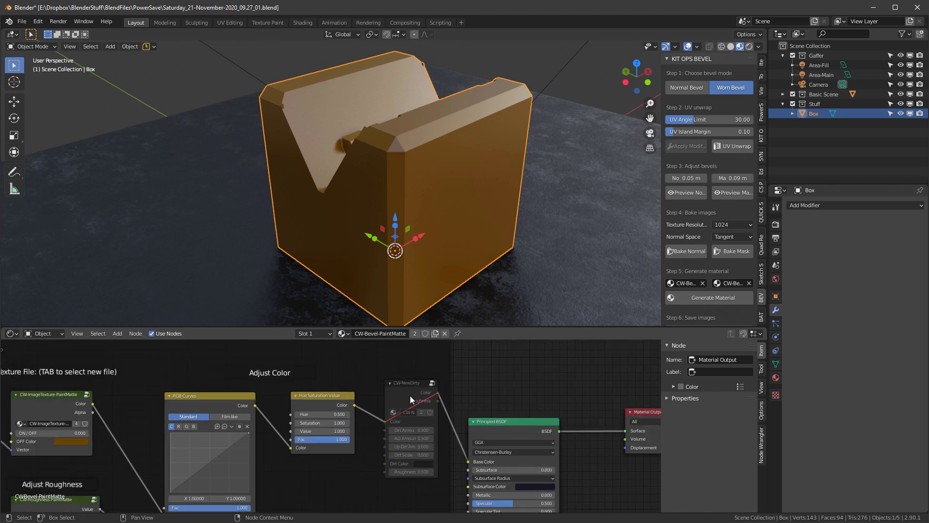
scroll(412, 393, up, 3)
middle_drag(417, 379, 456, 363)
click(439, 356)
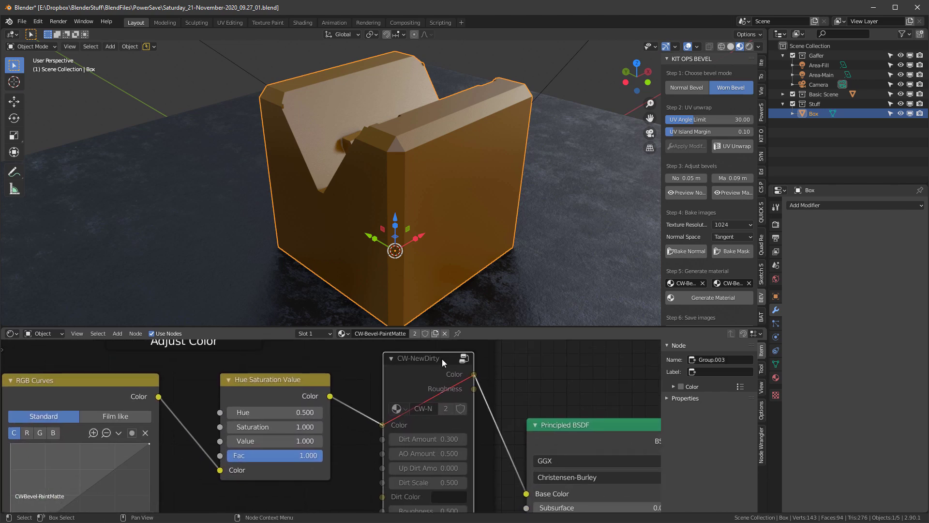
right_click(443, 359)
click(421, 359)
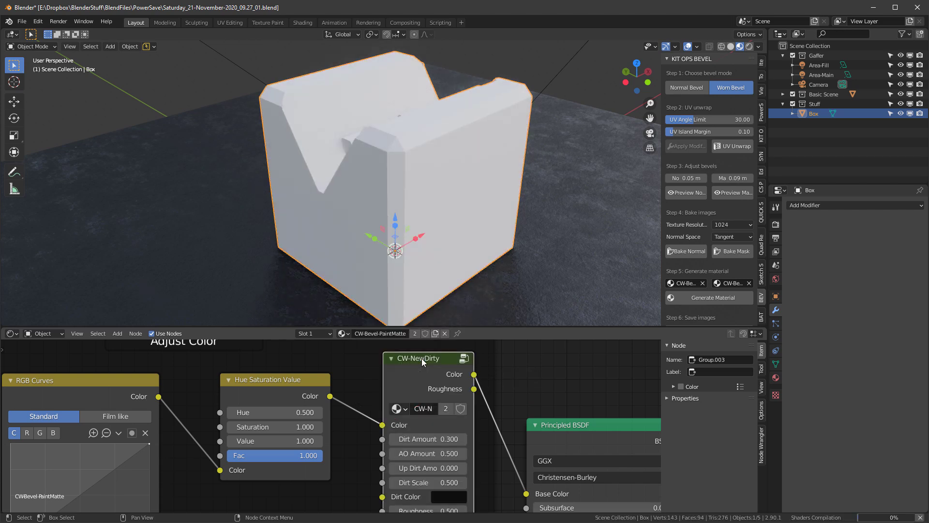
- Set the Dirt Scale of the CW-NewDirty node to 1.000 and inspect the dirt on the box
middle_drag(485, 125, 445, 154)
scroll(328, 430, down, 2)
middle_drag(343, 455, 411, 452)
scroll(427, 425, up, 4)
scroll(427, 429, up, 1)
drag(320, 439, 341, 440)
middle_drag(348, 77, 387, 126)
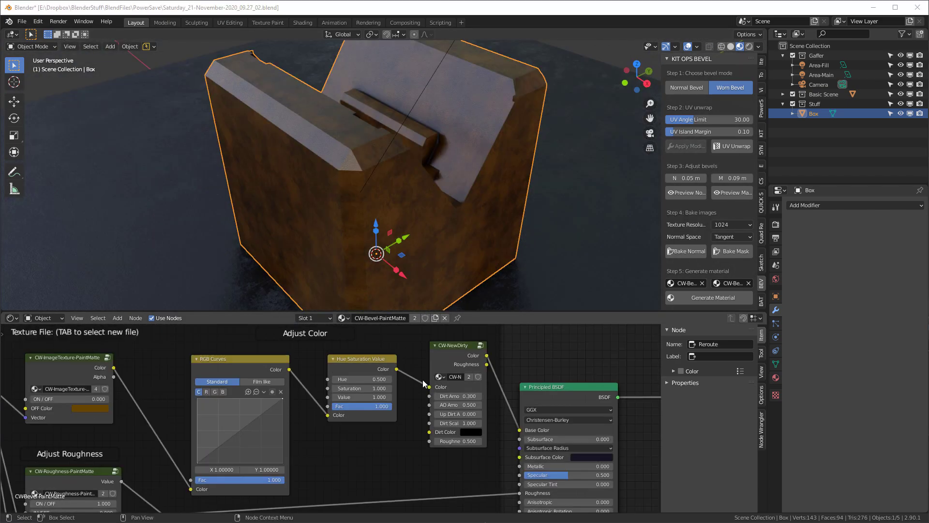
mouse_move(426, 219)
middle_down()
mouse_move(401, 211)
mouse_move(416, 216)
middle_up()
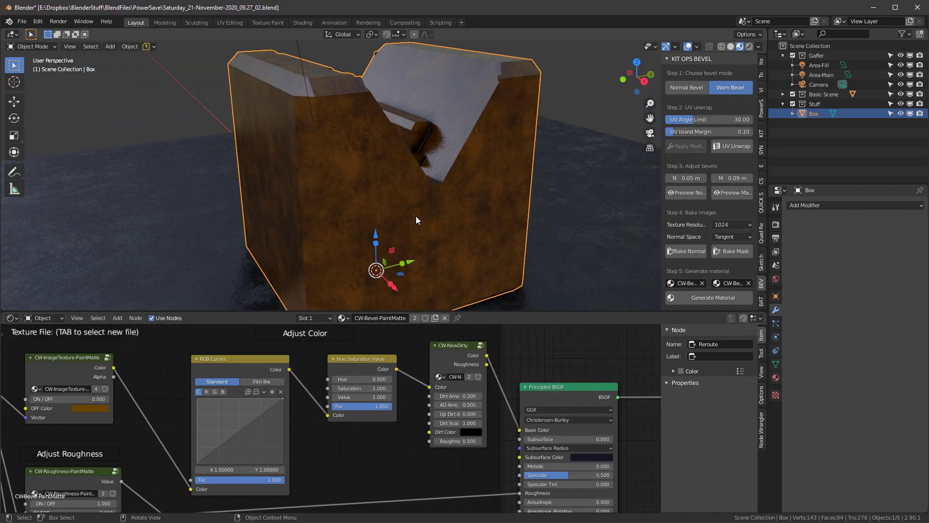
- Set the CW-NewDirty node's Dirt Amount to 0.1 and its Up Dirt Amount to about 0.61
scroll(482, 399, up, 2)
click(471, 399)
key(BackSpace)
text(1)
key(Return)
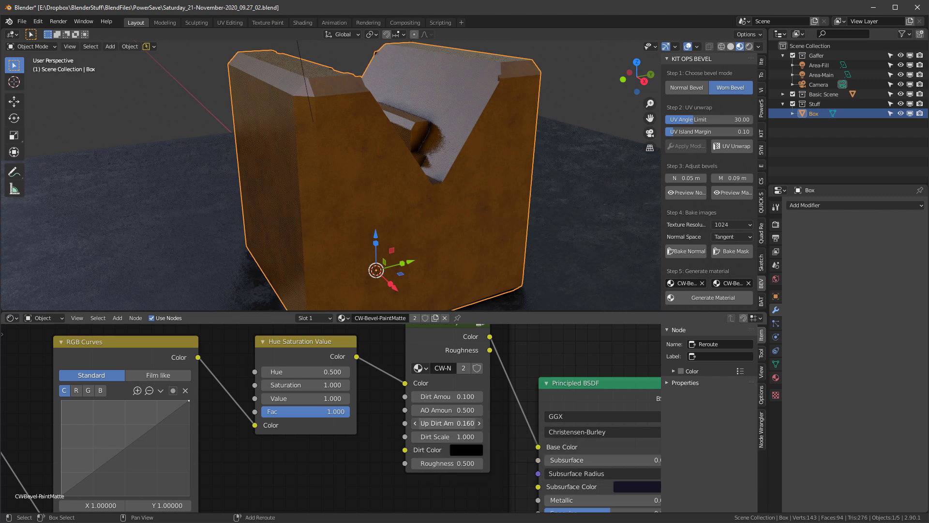
drag(448, 423, 465, 423)
middle_drag(343, 179, 392, 179)
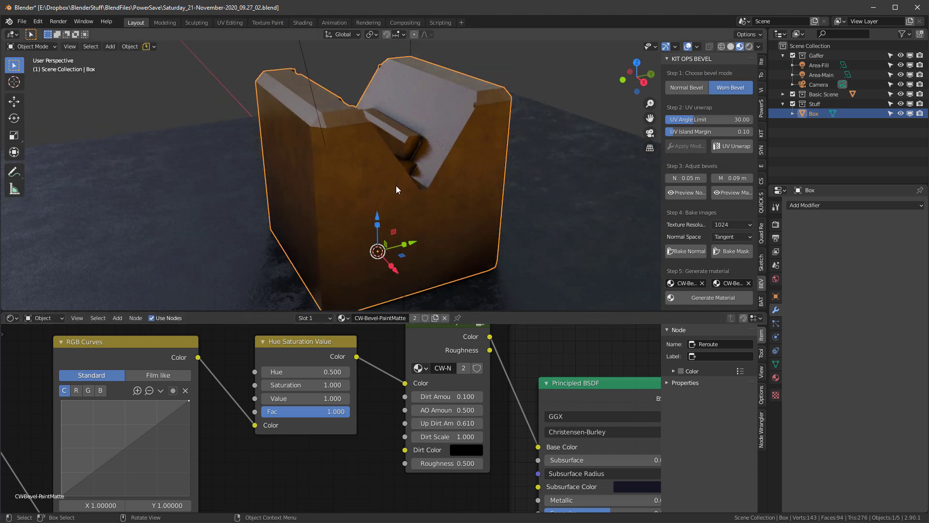
- Change the CW-NewDirty node's Dirt Color to a dark brown and inspect the box's recesses up close
click(469, 449)
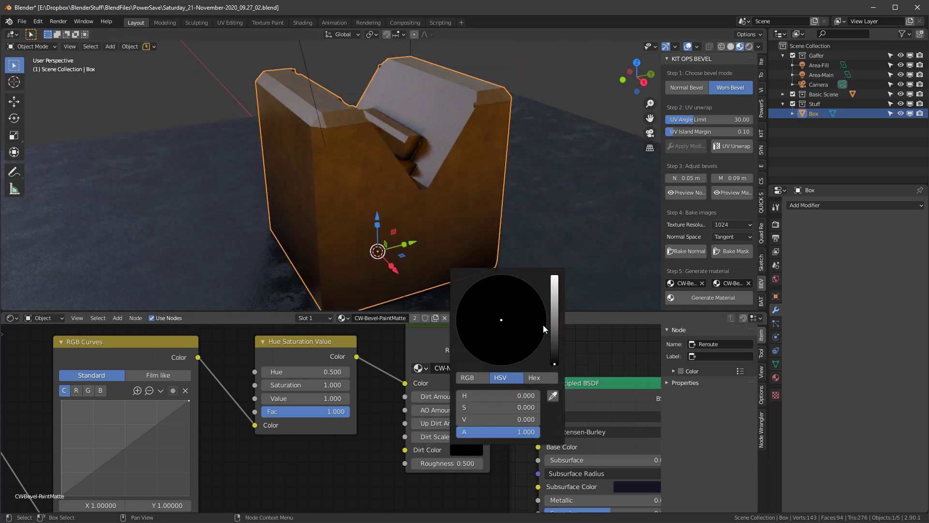
click(476, 357)
scroll(493, 405, up, 1)
middle_drag(397, 218, 447, 162)
scroll(446, 161, up, 2)
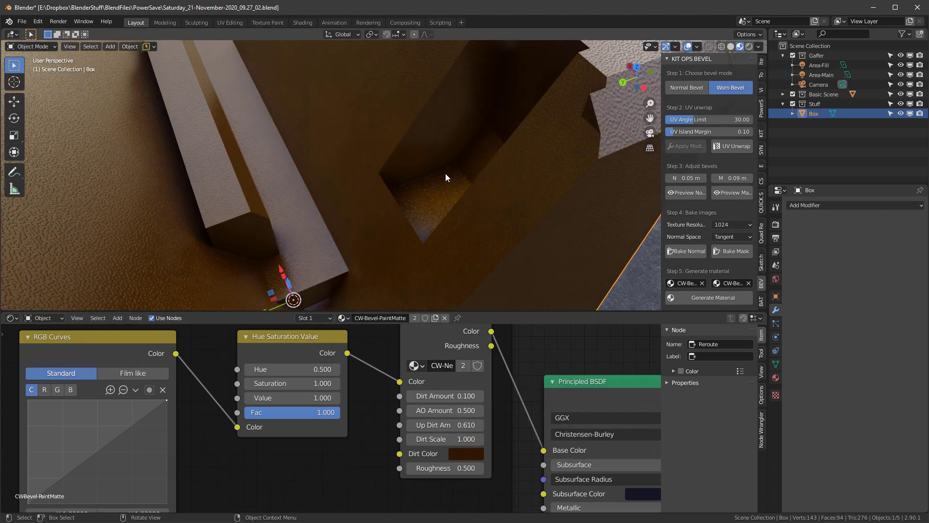
scroll(490, 132, down, 3)
mouse_move(490, 148)
middle_down()
mouse_move(362, 166)
mouse_move(460, 138)
mouse_move(486, 142)
middle_up()
scroll(485, 150, up, 3)
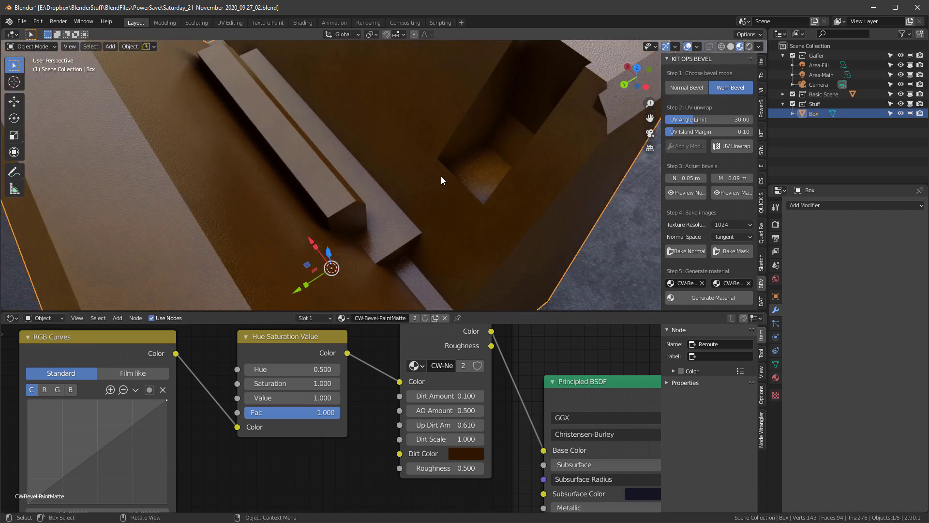
scroll(503, 115, down, 3)
middle_drag(455, 213, 358, 198)
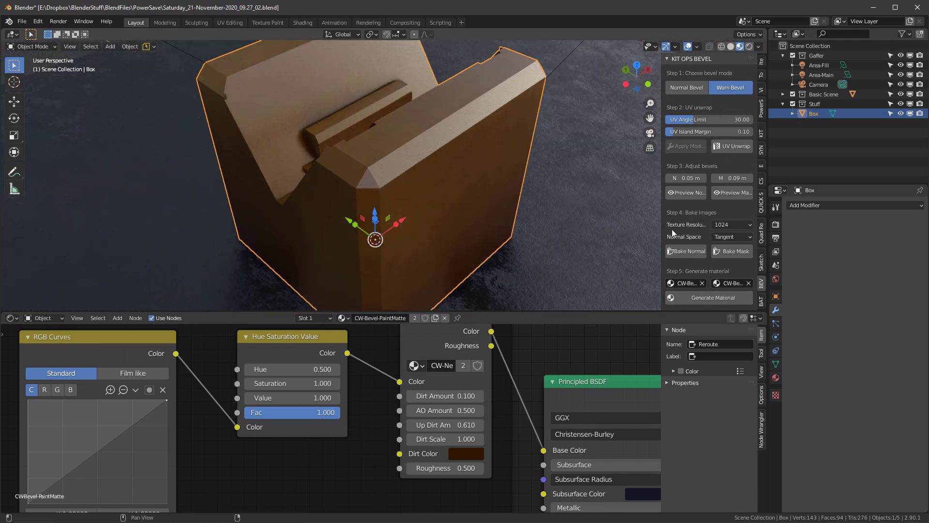
- Generate the worn bevel material again from the edited paint material, enlarge the 3D view and inspect the box
click(709, 298)
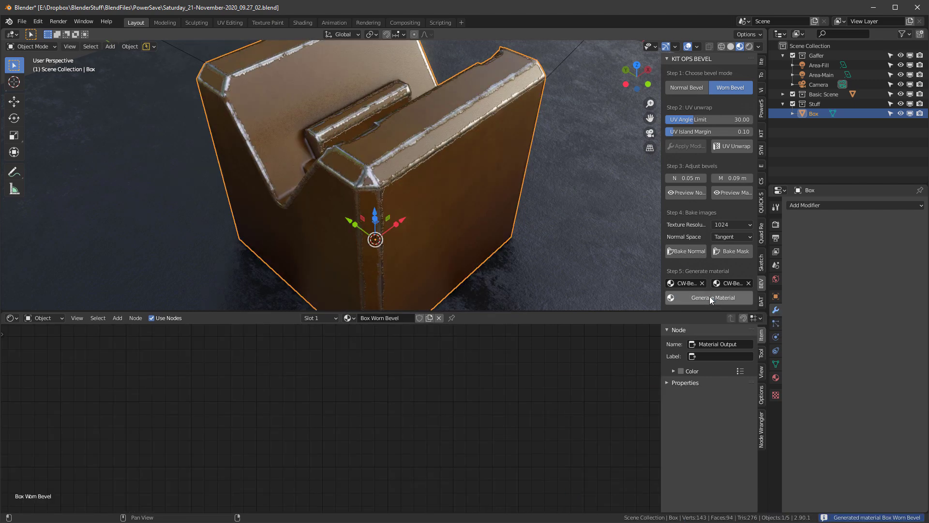
middle_drag(446, 230, 502, 313)
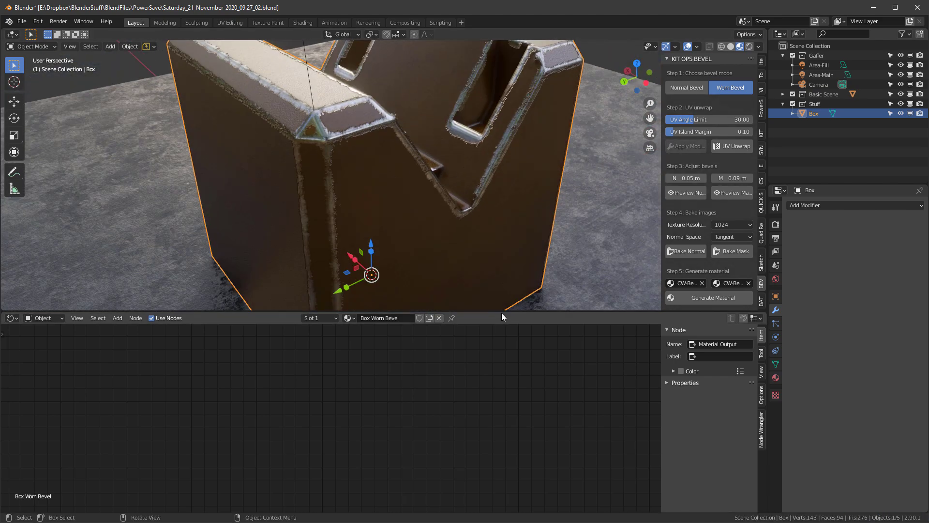
drag(501, 312, 484, 420)
middle_drag(463, 232, 674, 174)
- Apply the Concrete plain material from the CW Concrete KPACK to the box with KIT OPS
click(760, 151)
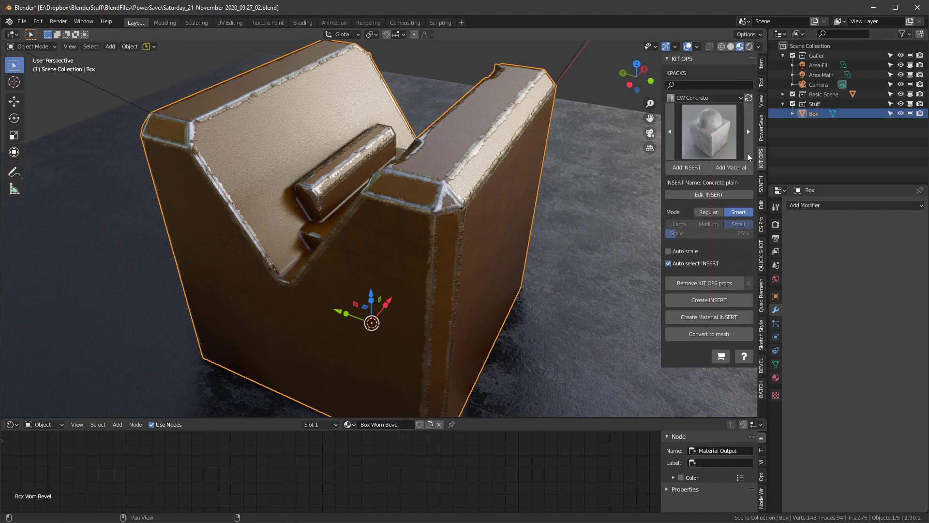
click(701, 97)
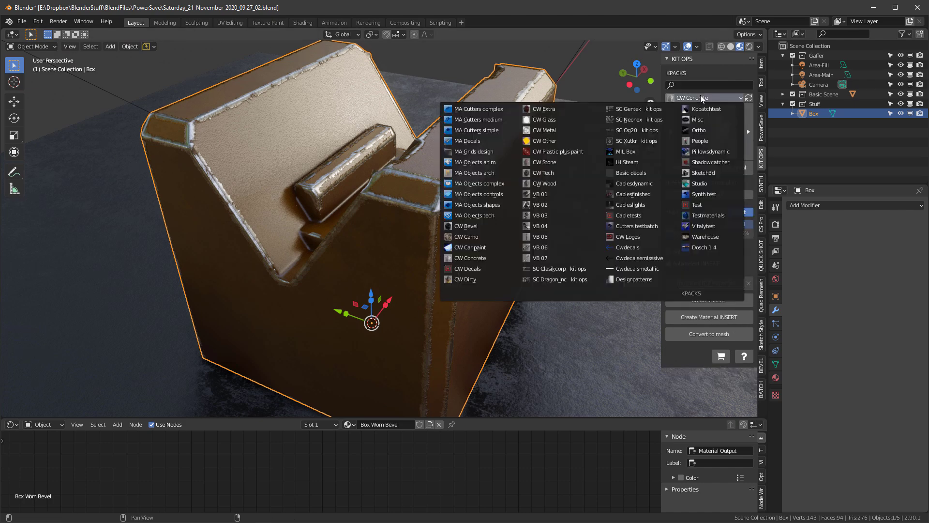
click(475, 260)
middle_drag(463, 258, 435, 227)
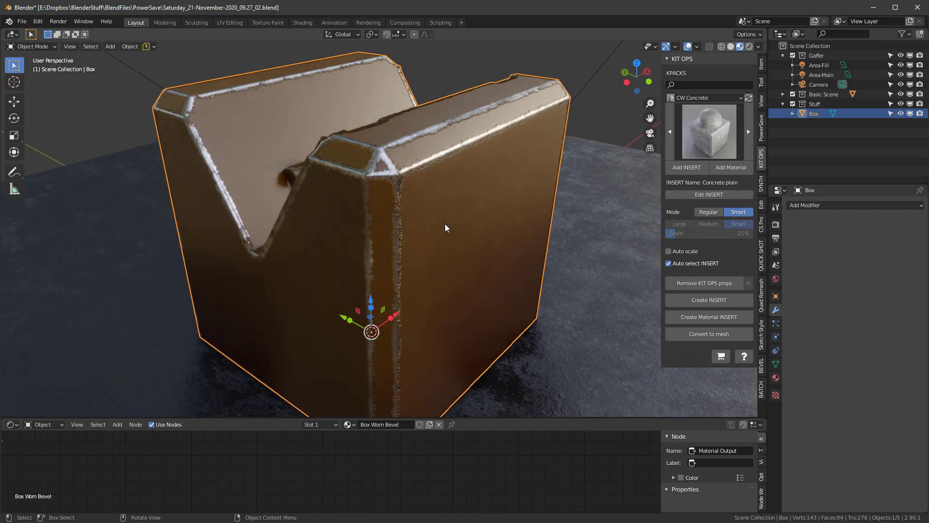
click(722, 129)
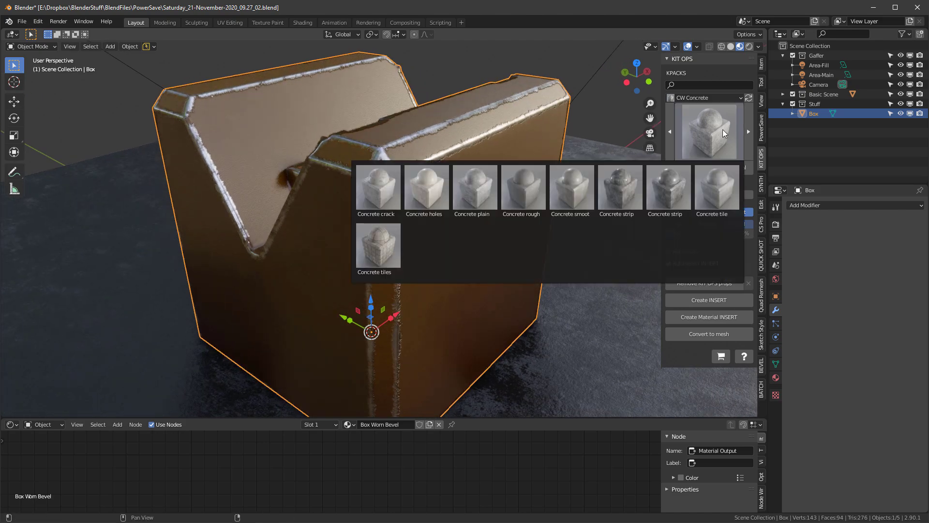
click(481, 195)
middle_drag(459, 199, 637, 159)
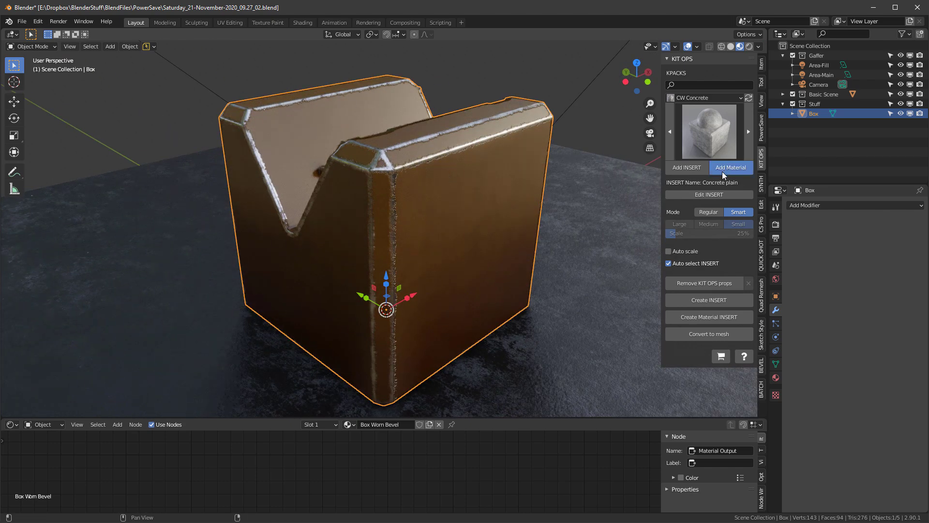
click(723, 169)
middle_drag(521, 215, 456, 308)
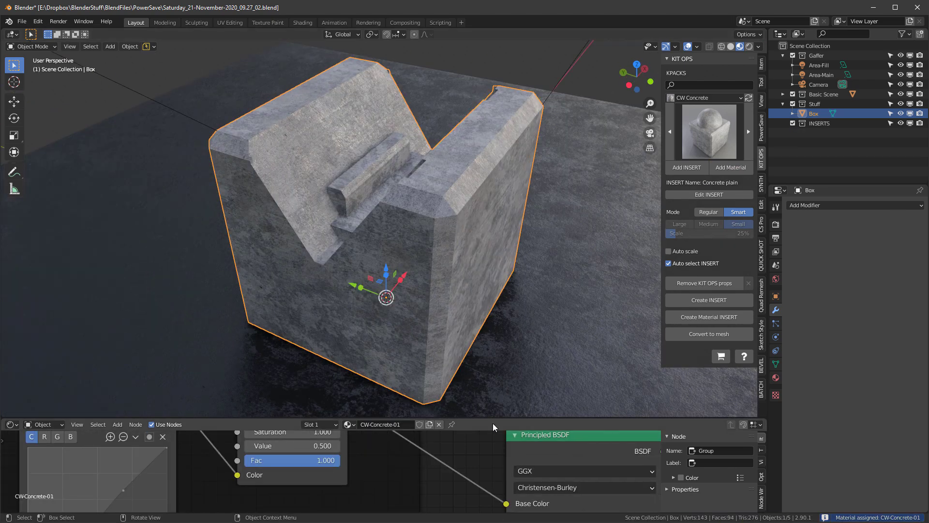
- Enlarge the node editor and set the Bump Scale of the cw-scale.002 node to 0
drag(495, 416, 493, 290)
scroll(491, 362, down, 4)
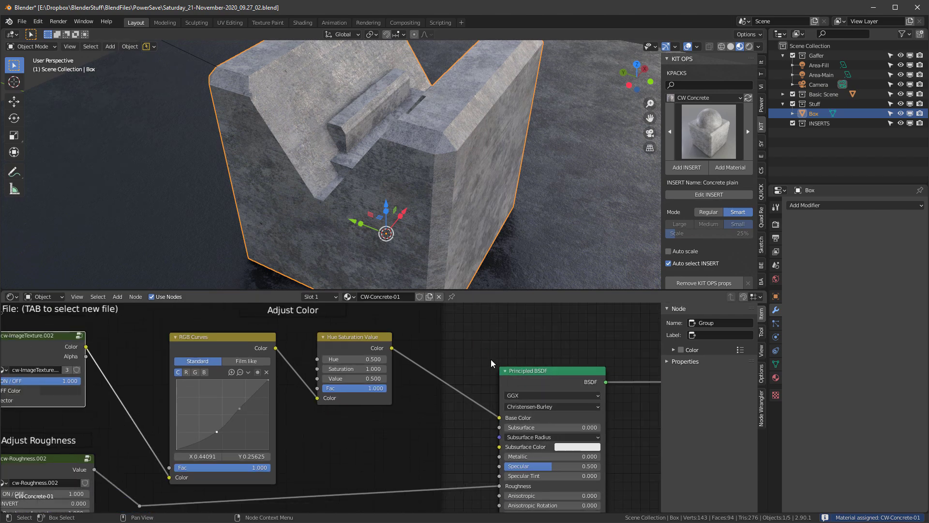
middle_drag(241, 349, 407, 353)
scroll(361, 373, up, 4)
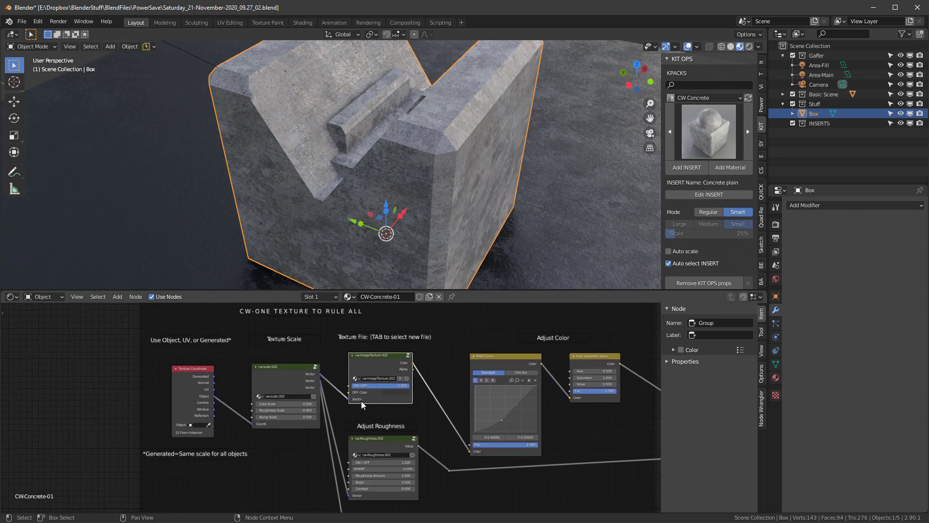
middle_drag(361, 373, 275, 360)
middle_drag(368, 147, 412, 150)
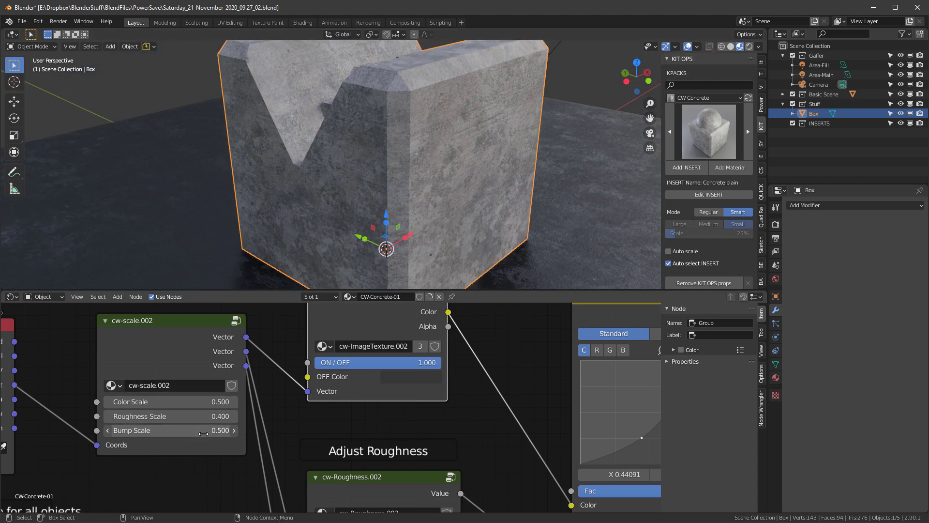
click(169, 431)
text(0)
key(Return)
- Try different Roughness Amount values on the cw-Roughness.002 node, settle on 0.390 and check the concrete surface
middle_drag(450, 496, 397, 395)
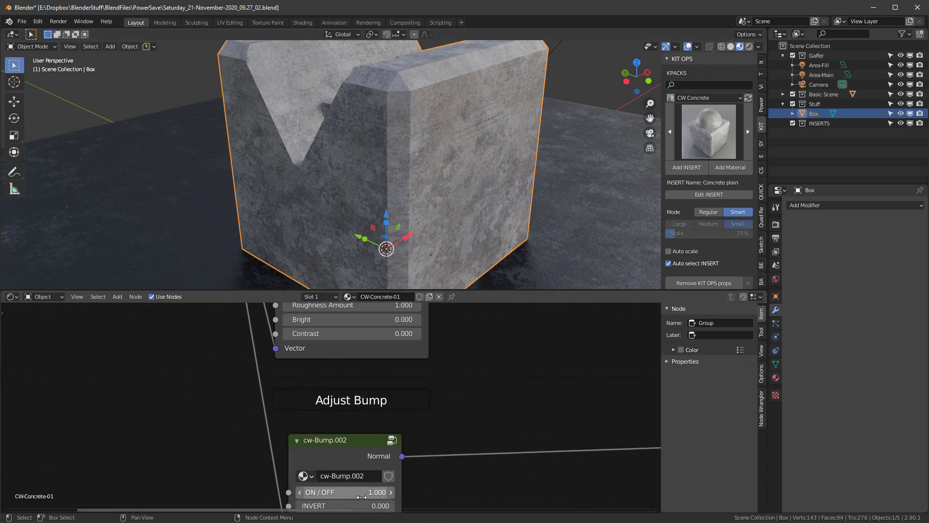
middle_drag(502, 435, 468, 371)
scroll(408, 377, up, 2)
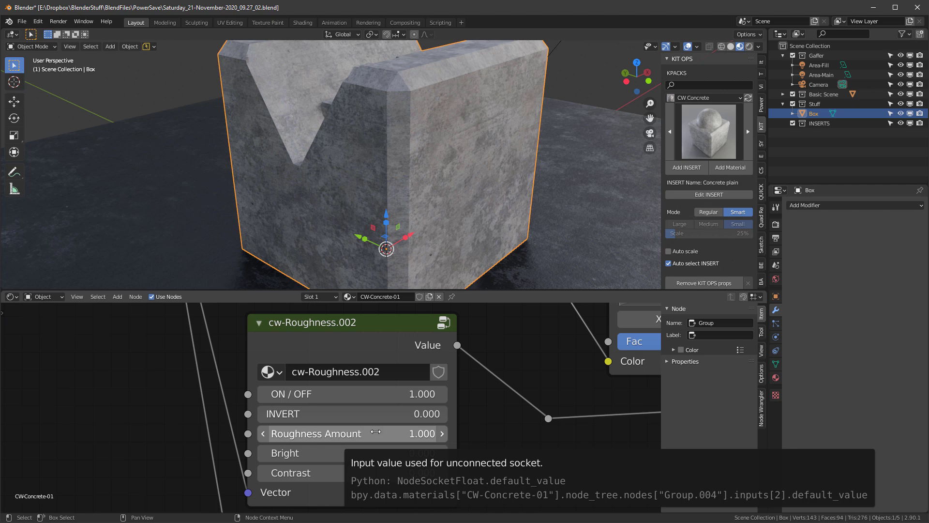
shift+drag(376, 433, 298, 433)
middle_drag(474, 155, 447, 256)
drag(385, 432, 420, 432)
middle_drag(421, 203, 338, 183)
scroll(371, 462, down, 4)
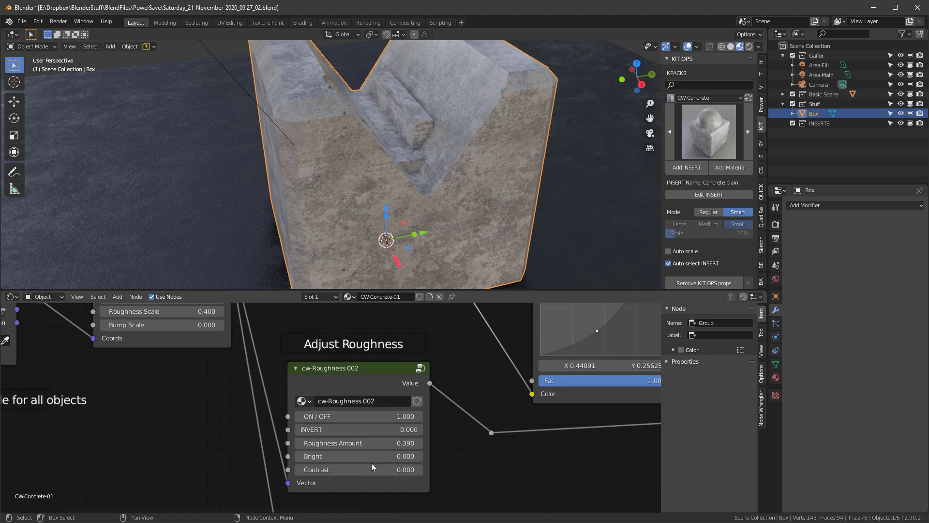
- Lower the cw-ImageTexture.002 node's ON / OFF value to try the OFF Color, then set it to about 0.754
middle_drag(409, 372, 398, 433)
scroll(362, 408, up, 2)
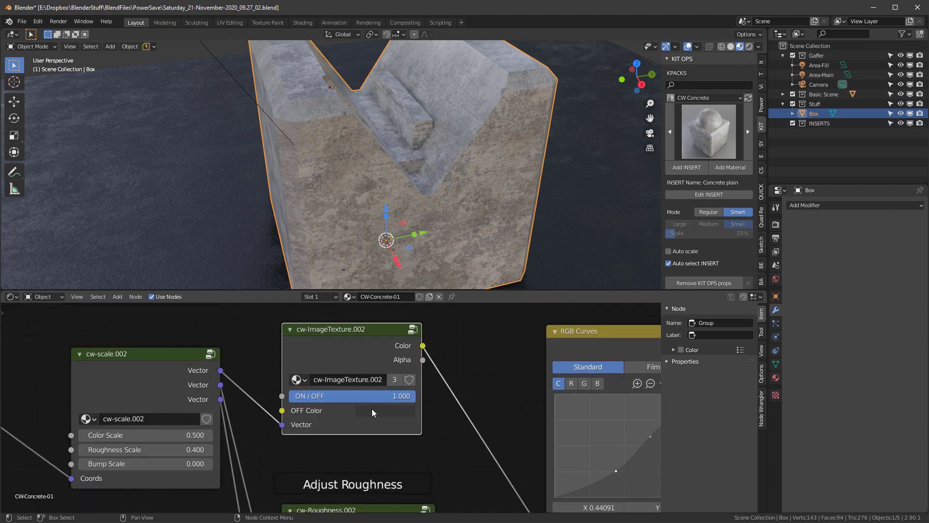
click(363, 408)
drag(397, 396, 362, 396)
middle_drag(338, 160, 319, 184)
drag(394, 395, 415, 396)
middle_drag(368, 155, 415, 171)
scroll(419, 164, down, 3)
- Add the CW-NewDirty node group between the Hue Saturation Value node and the Principled BSDF's Base Color
ctrl+scroll(530, 364, right, 8)
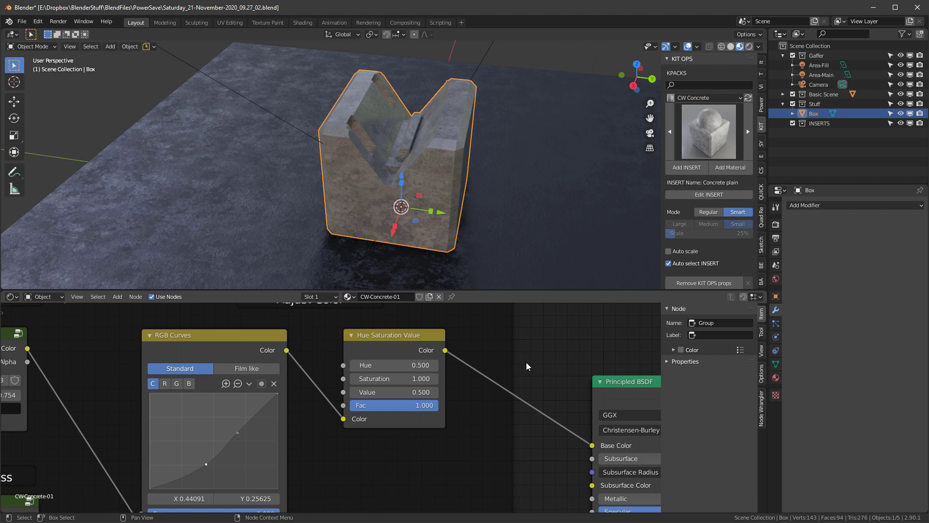
key(shift+a)
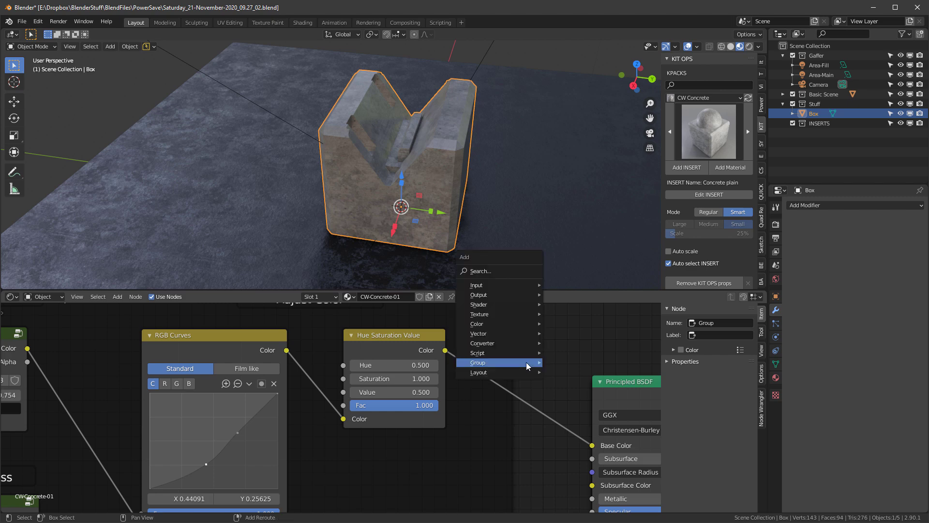
mouse_move(527, 362)
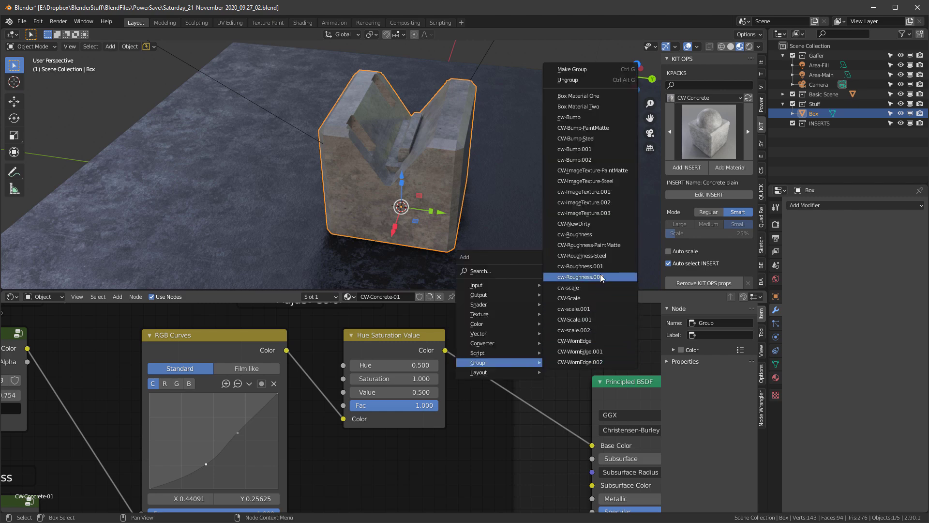
click(596, 224)
click(489, 324)
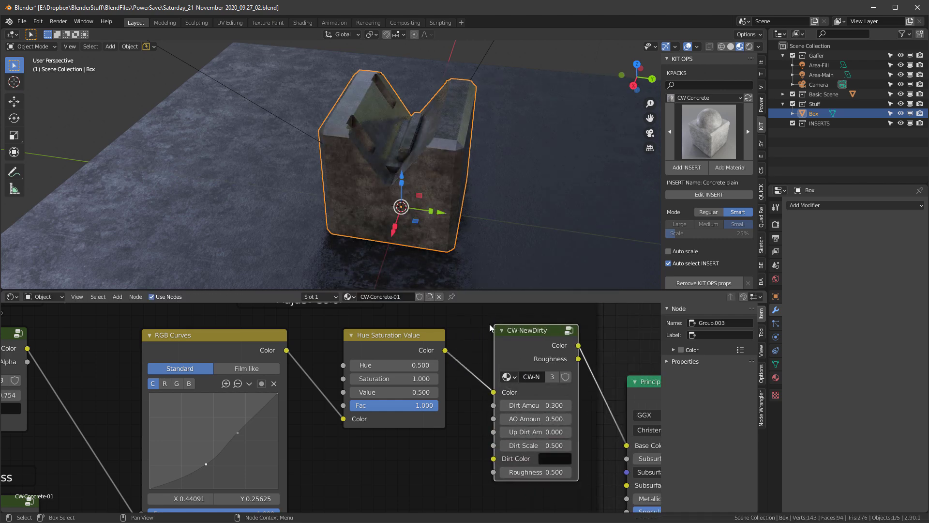
- Set the CW-NewDirty node's Dirt Amount to 0.1 and its Up Dirt Amount to 0.570
middle_drag(386, 218, 365, 121)
scroll(373, 127, up, 2)
click(554, 412)
text(0.1)
key(Return)
drag(532, 432, 538, 432)
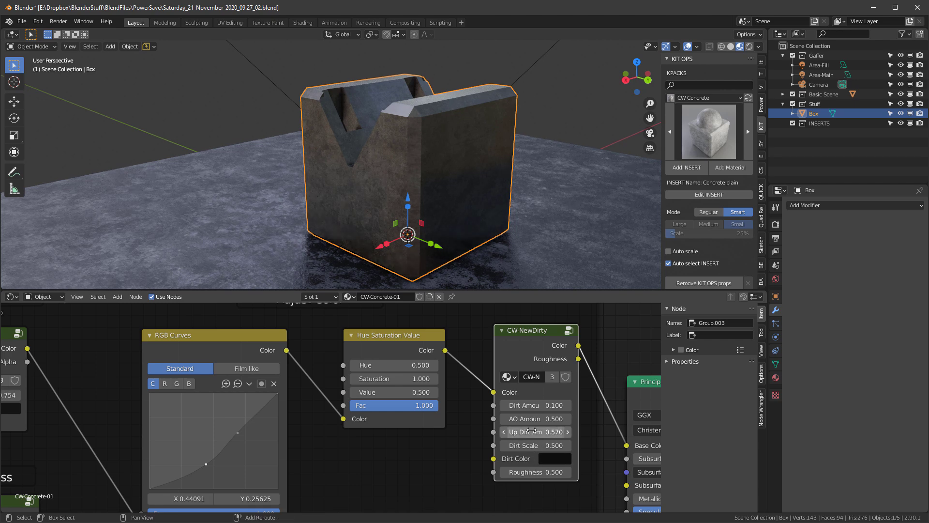
- Brighten the CW-NewDirty node's Dirt Color slightly and check the dirt on the box
click(549, 460)
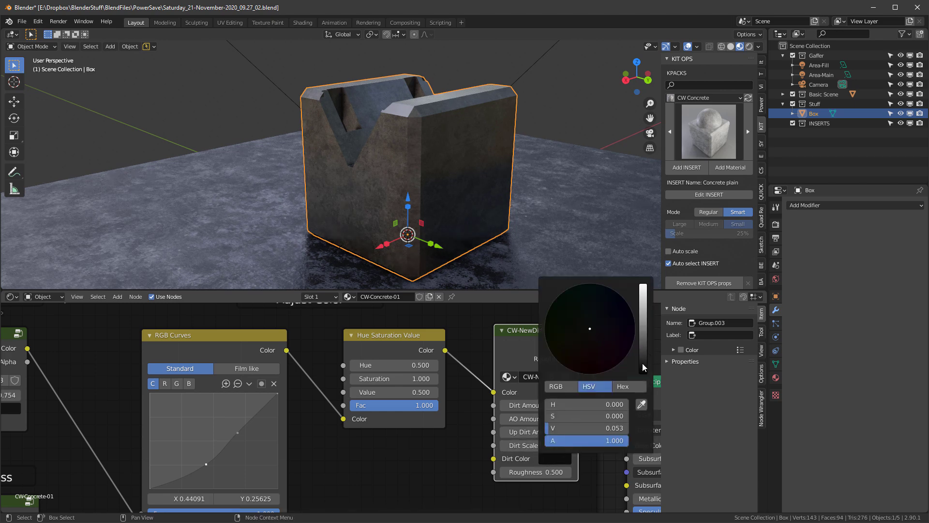
drag(643, 370, 644, 366)
middle_drag(412, 148, 459, 223)
scroll(567, 303, down, 3)
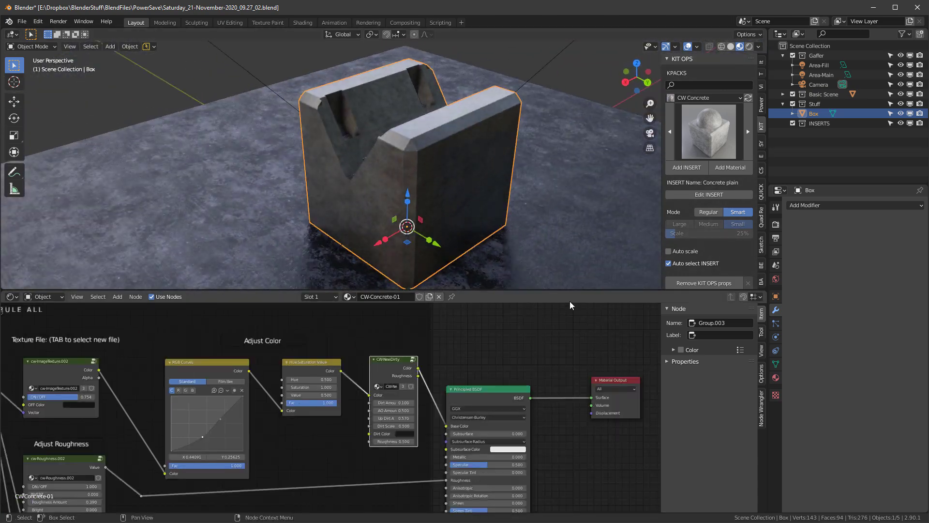
- Enlarge the viewport, choose CW-Concrete-01 as the base material in KIT OPS BEVEL and generate the worn bevel material
click(760, 270)
drag(630, 291, 629, 426)
click(671, 284)
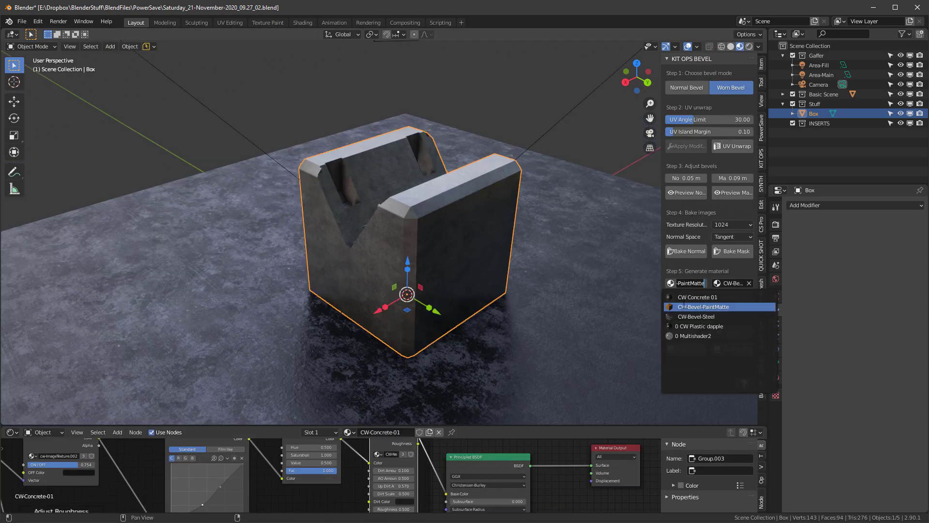
key(Escape)
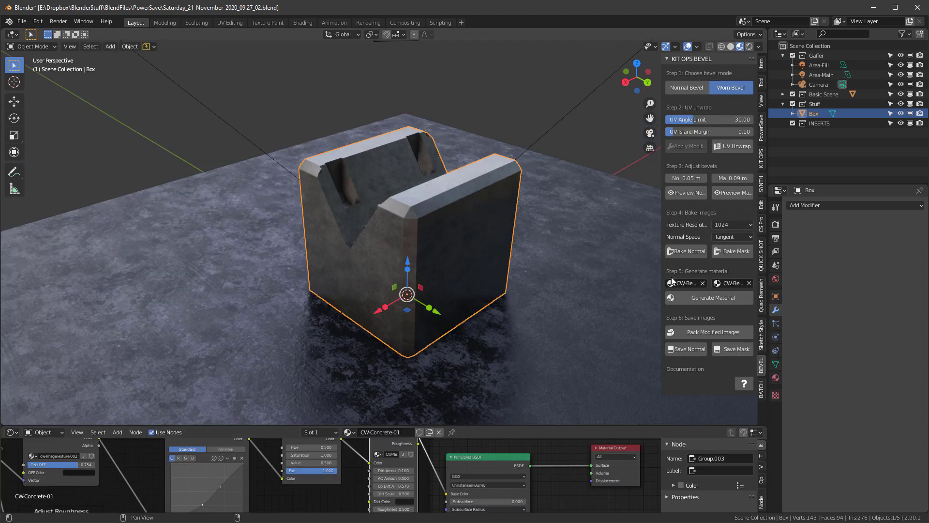
scroll(494, 239, up, 1)
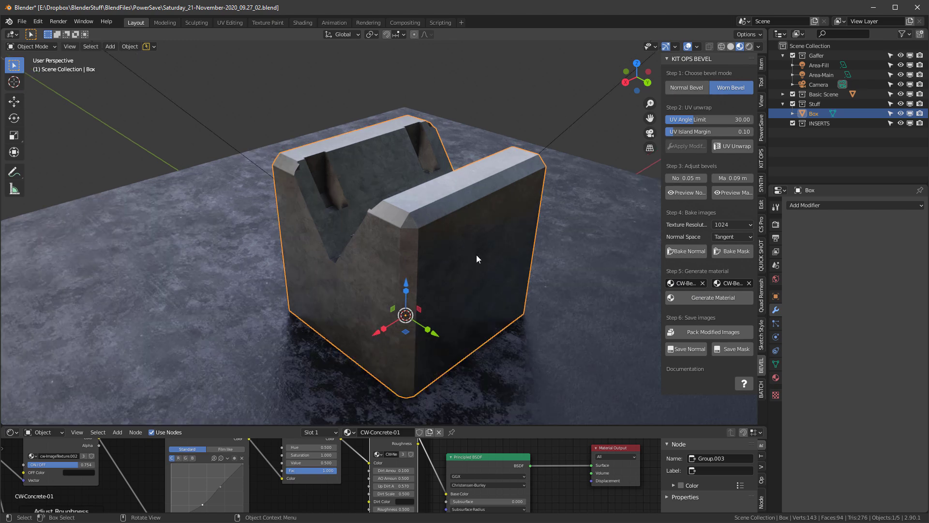
click(718, 285)
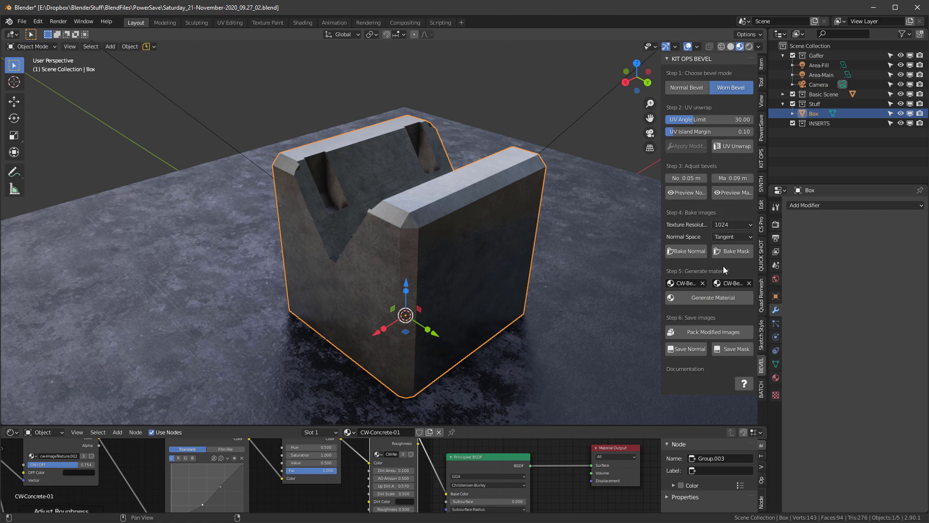
click(713, 298)
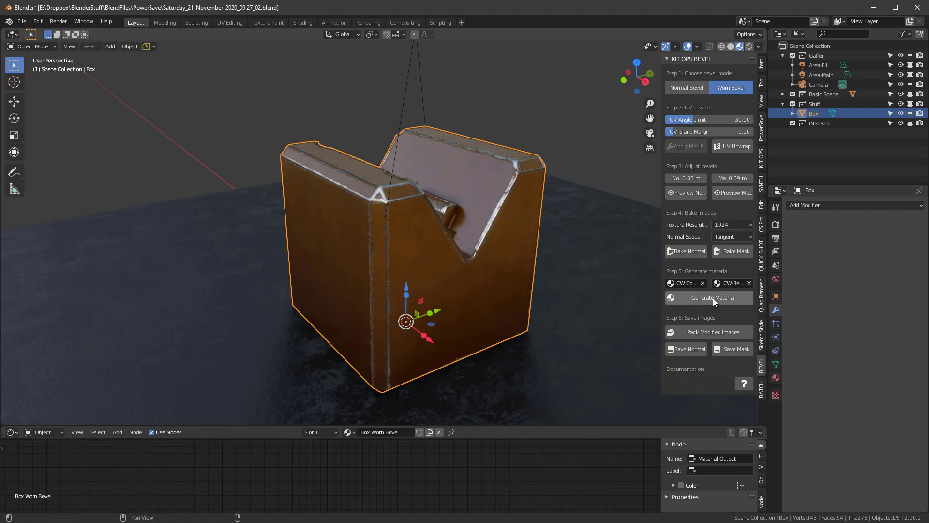
scroll(430, 279, up, 4)
middle_drag(438, 267, 459, 253)
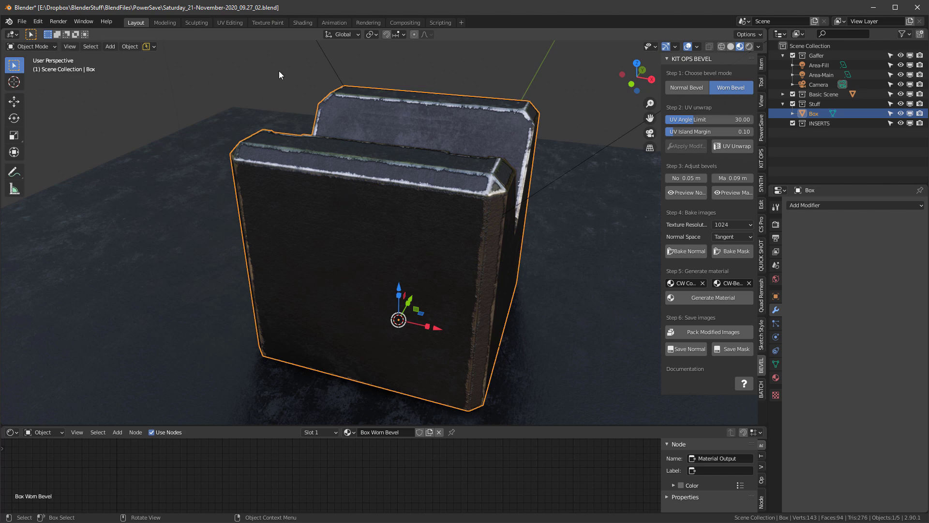
- Go to the UV Editing workspace and display the Box Bevel Normal image behind the box's UV layout
click(231, 23)
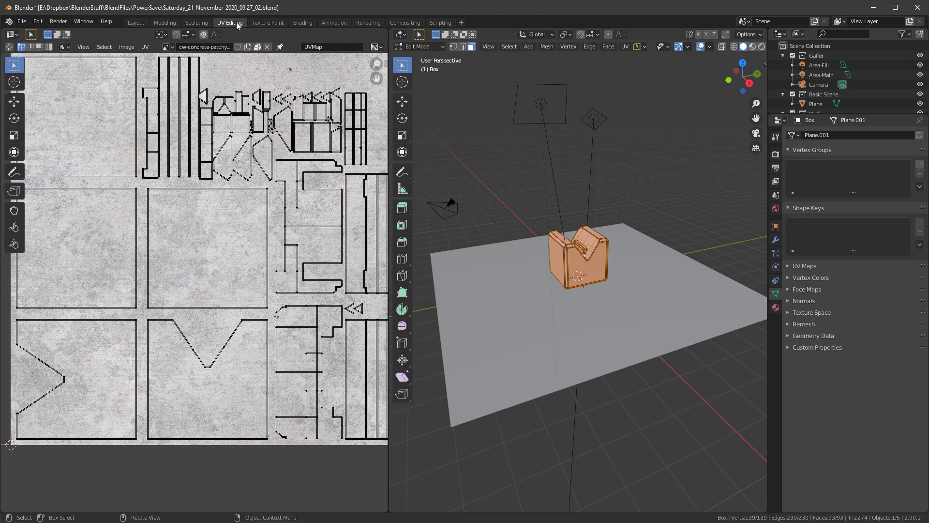
scroll(376, 240, down, 1)
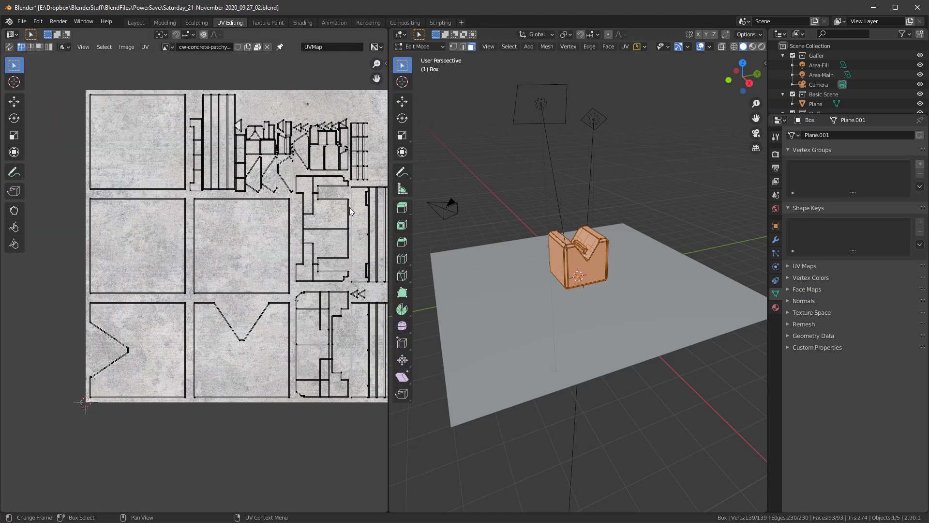
click(168, 47)
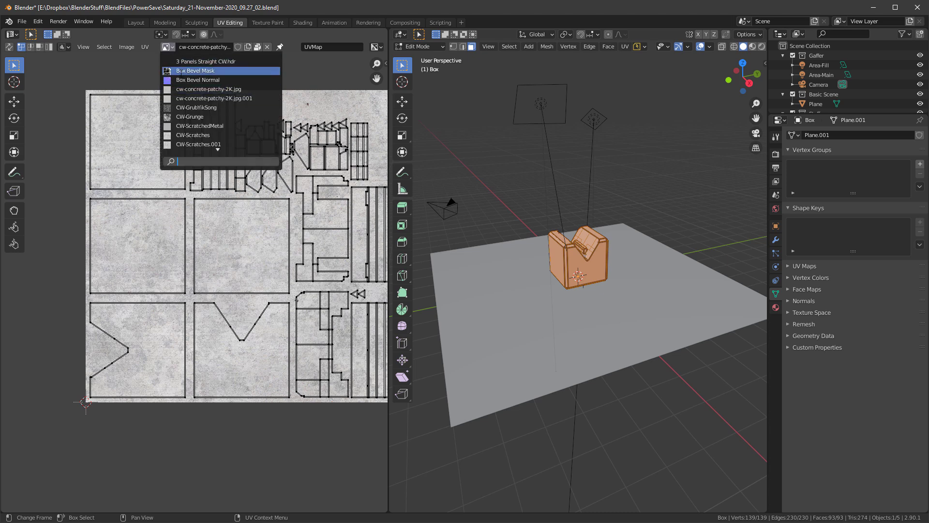
click(196, 79)
- Examine the normal map around the UV island borders, return to the Layout workspace and inspect the worn edges in the box's notch
scroll(297, 225, up, 1)
scroll(295, 225, up, 12)
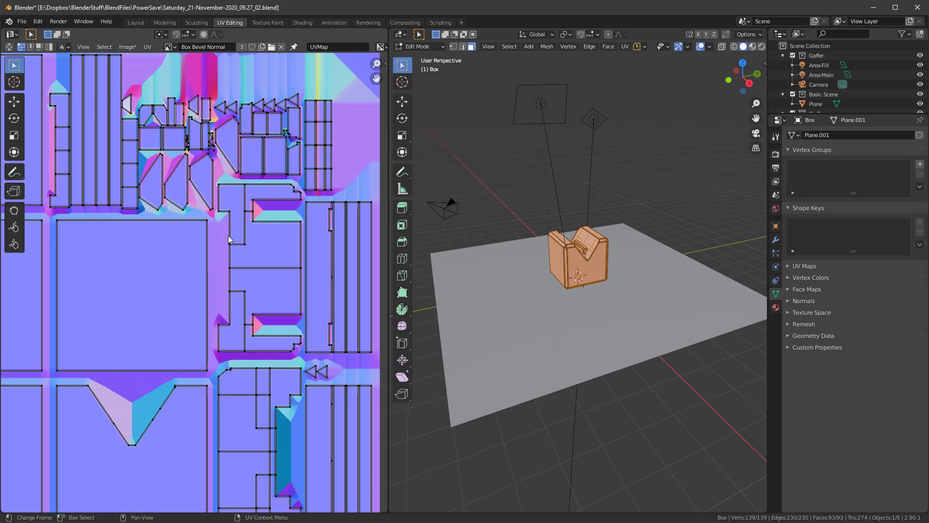
scroll(220, 203, up, 3)
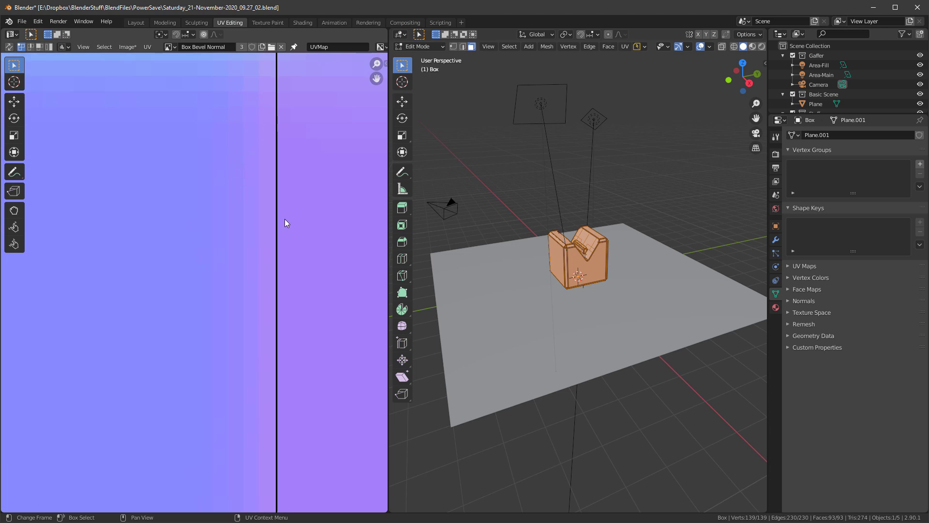
scroll(256, 220, down, 3)
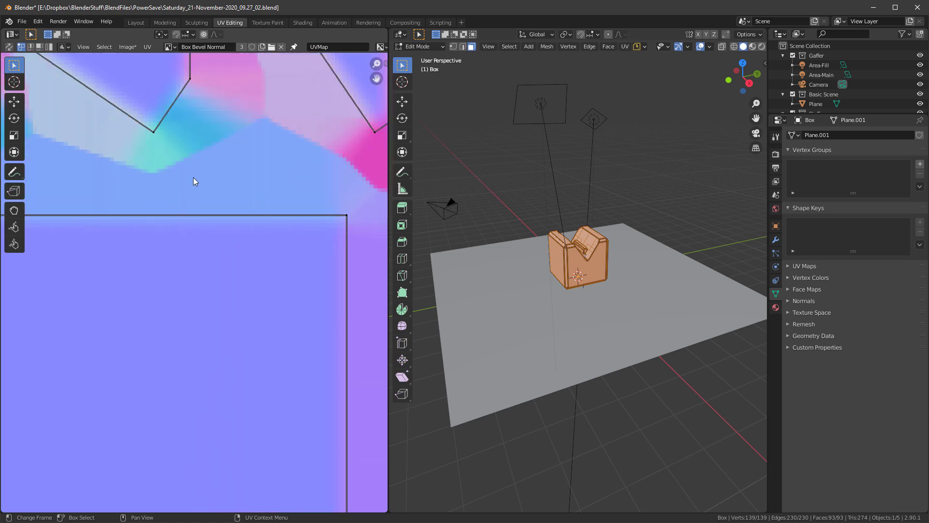
scroll(240, 244, up, 2)
scroll(234, 231, down, 3)
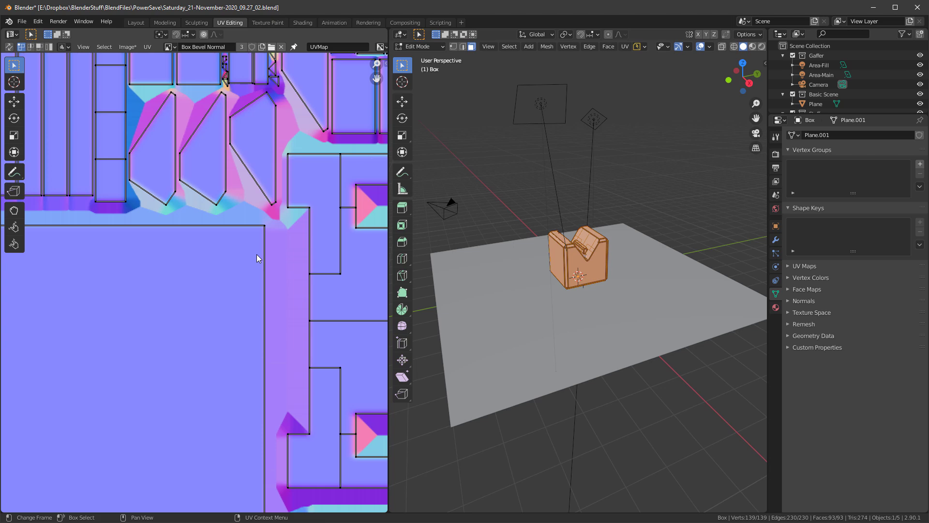
scroll(262, 258, up, 3)
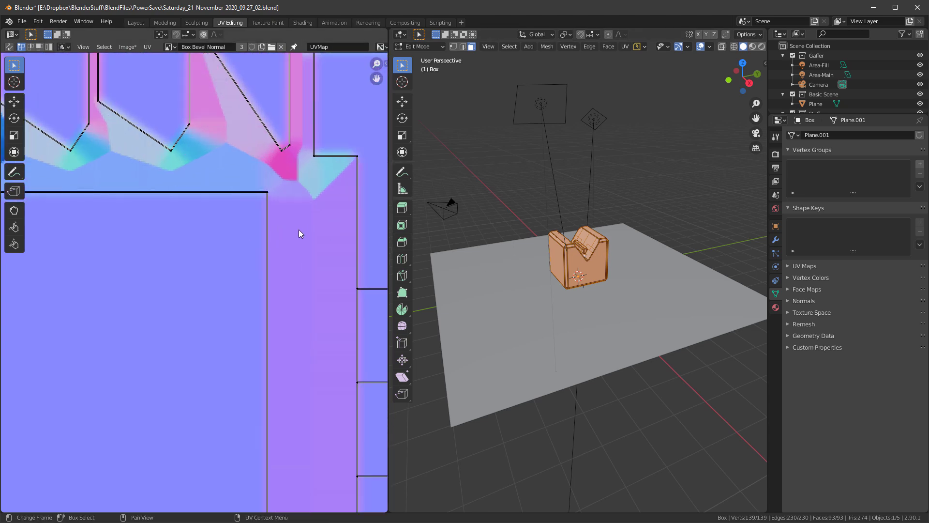
scroll(299, 223, down, 5)
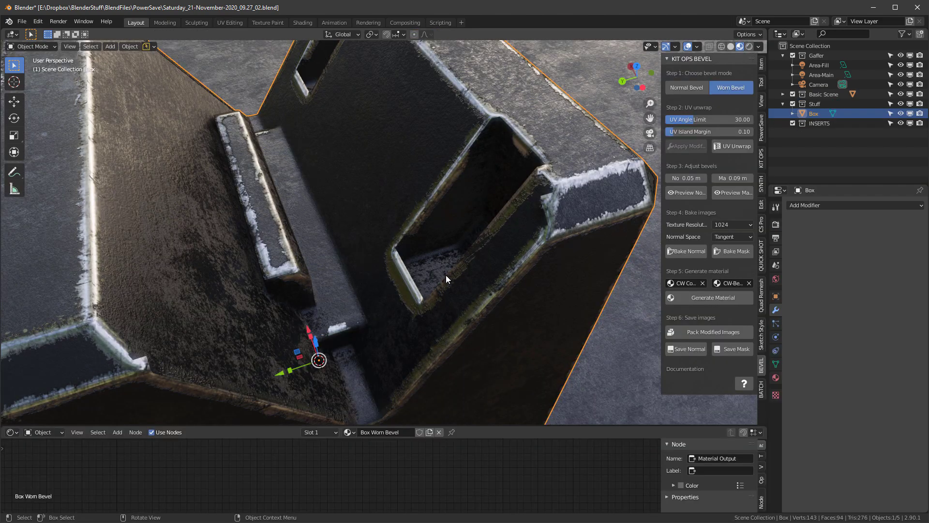
middle_drag(376, 327, 421, 334)
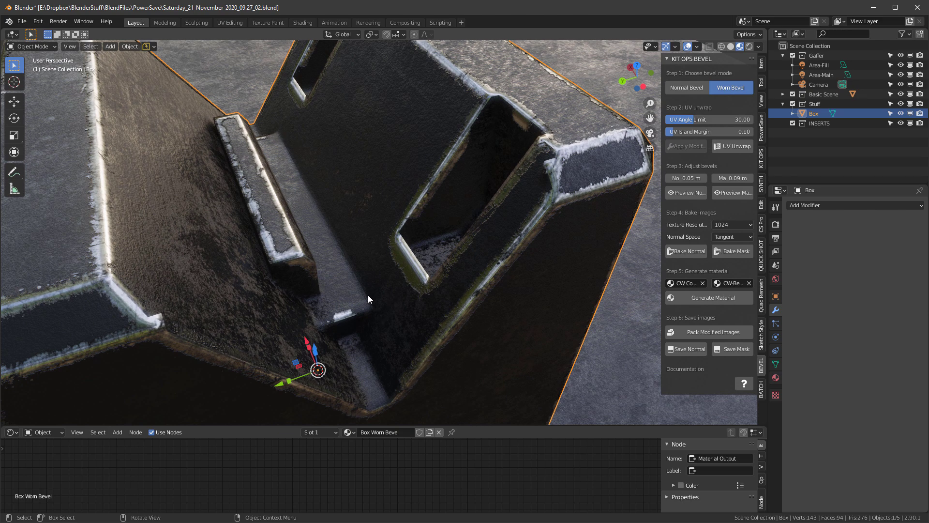
mouse_move(368, 296)
middle_down()
mouse_move(367, 270)
mouse_move(375, 288)
mouse_move(376, 272)
mouse_move(359, 267)
mouse_move(404, 287)
mouse_move(370, 278)
middle_up()
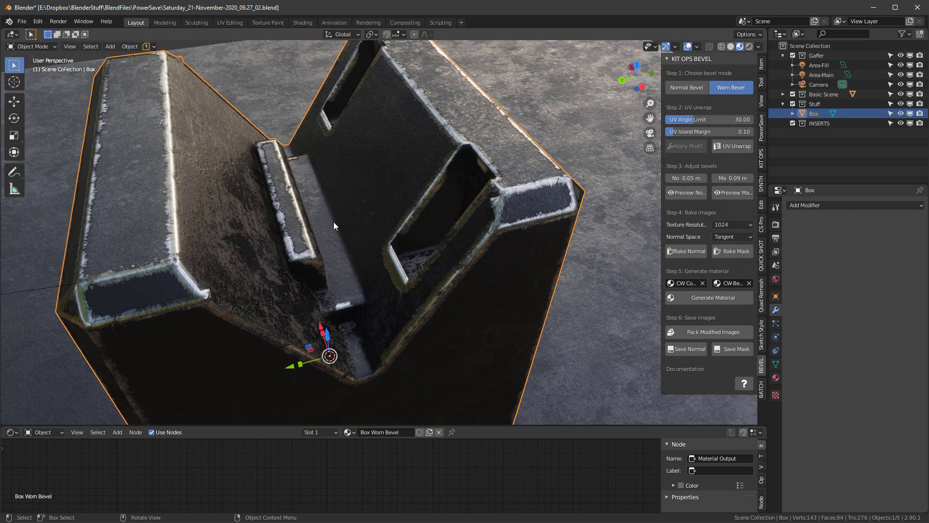
middle_drag(349, 283, 415, 277)
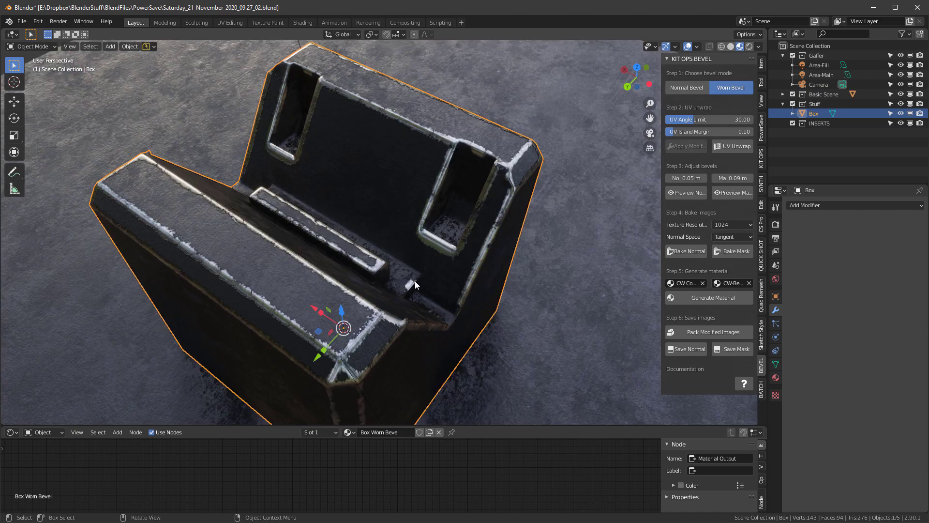
middle_drag(451, 315, 465, 283)
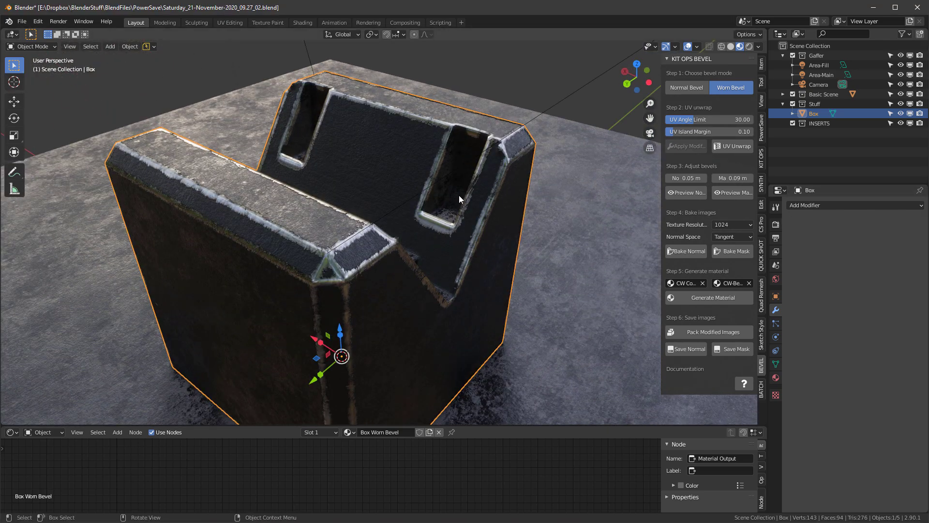
- Show the viewport in rendered shading, set the Render Engine to Cycles and check the box's worn bevels
click(749, 47)
mouse_move(397, 300)
middle_down()
mouse_move(305, 293)
mouse_move(338, 304)
mouse_move(426, 295)
middle_up()
click(776, 207)
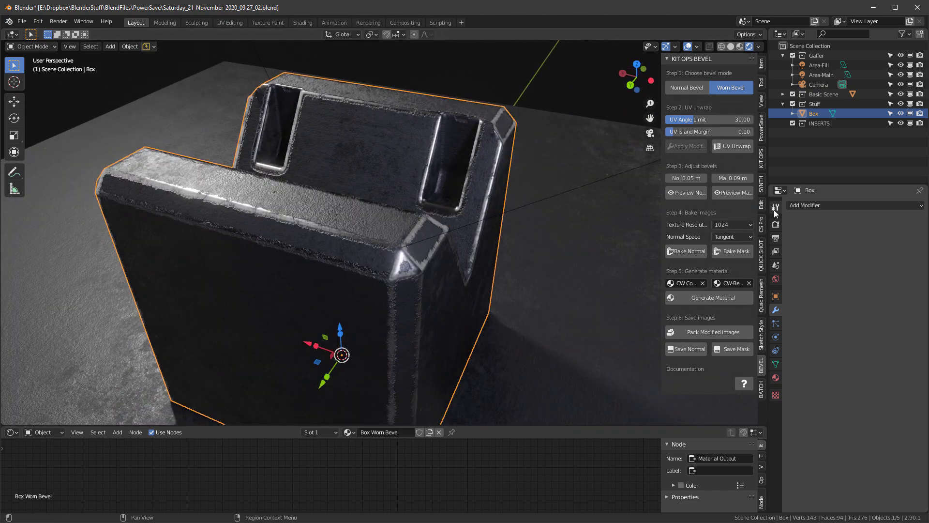
click(772, 224)
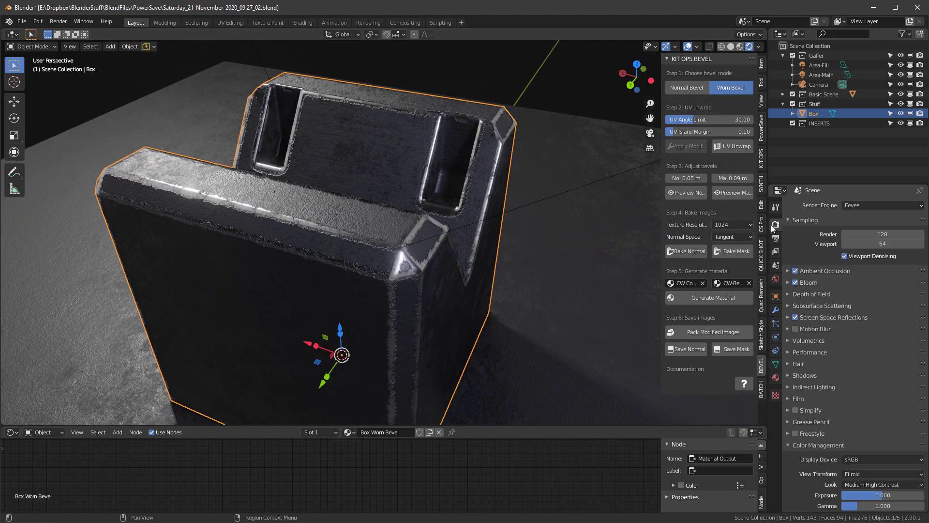
click(852, 205)
click(855, 239)
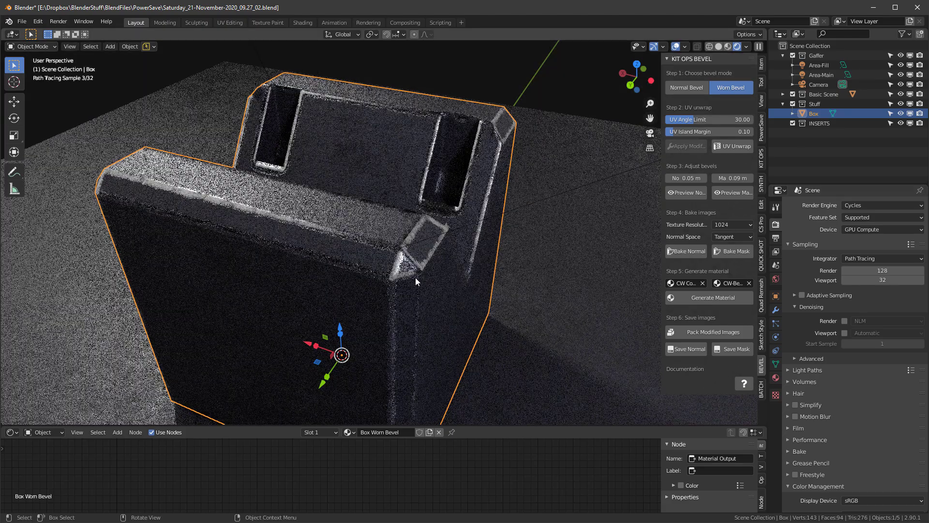
mouse_move(463, 300)
middle_down()
mouse_move(382, 288)
mouse_move(527, 281)
mouse_move(386, 277)
middle_up()
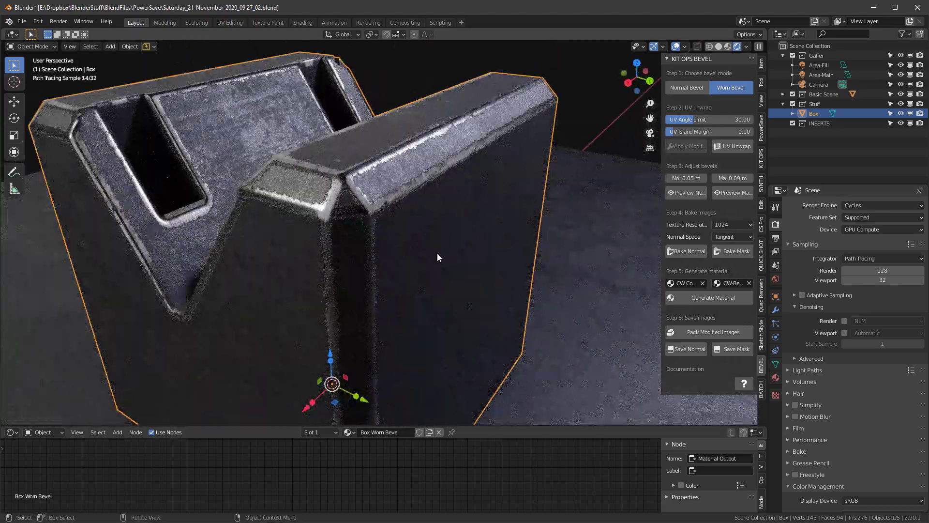
scroll(437, 254, down, 2)
middle_drag(462, 240, 501, 238)
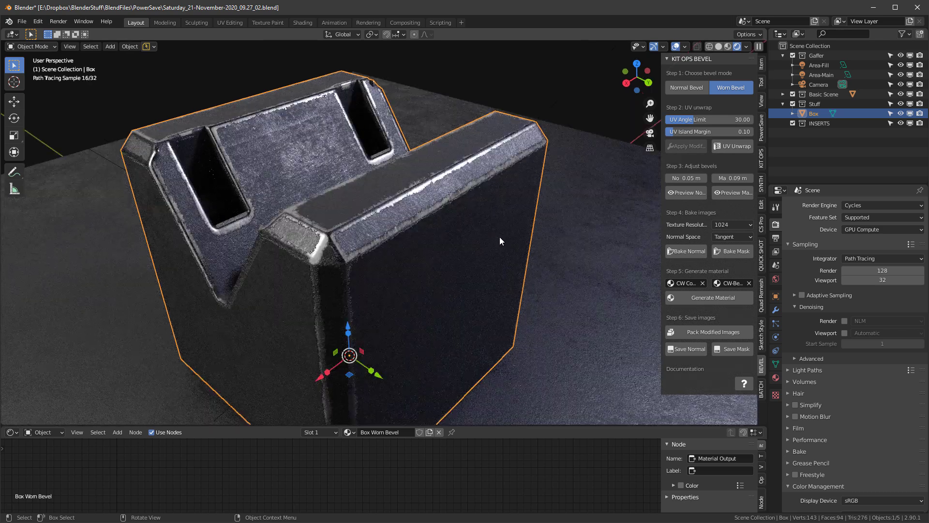